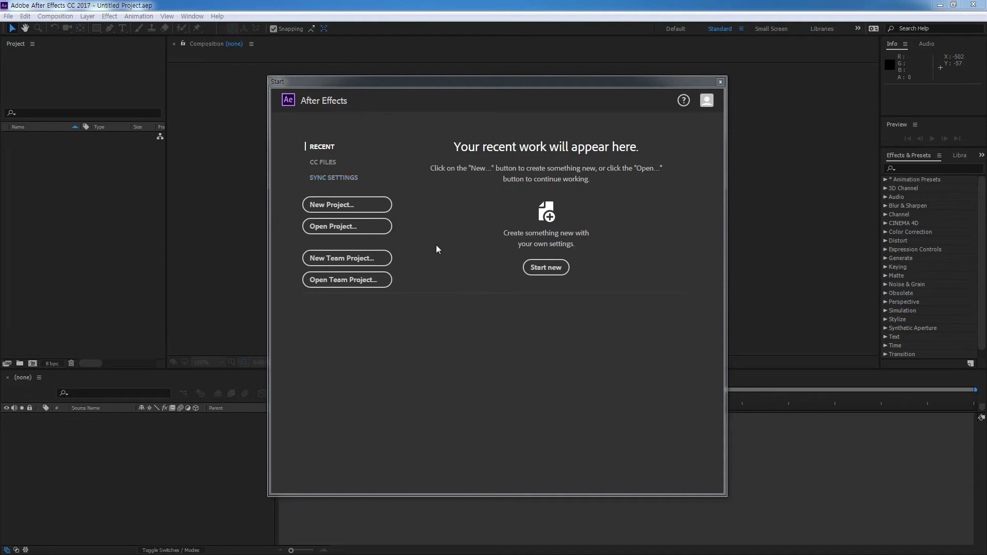
Start a new empty project from the start screen.
{"action": "left_click", "coordinate": [359, 210]}
{"action": "left_click", "coordinate": [548, 271]}
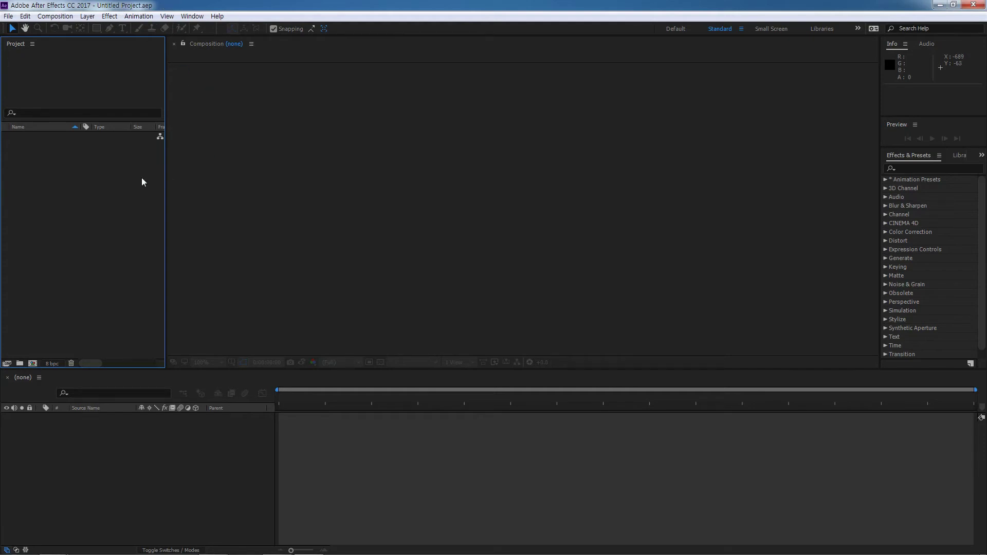
{"action": "left_click", "coordinate": [8, 16]}
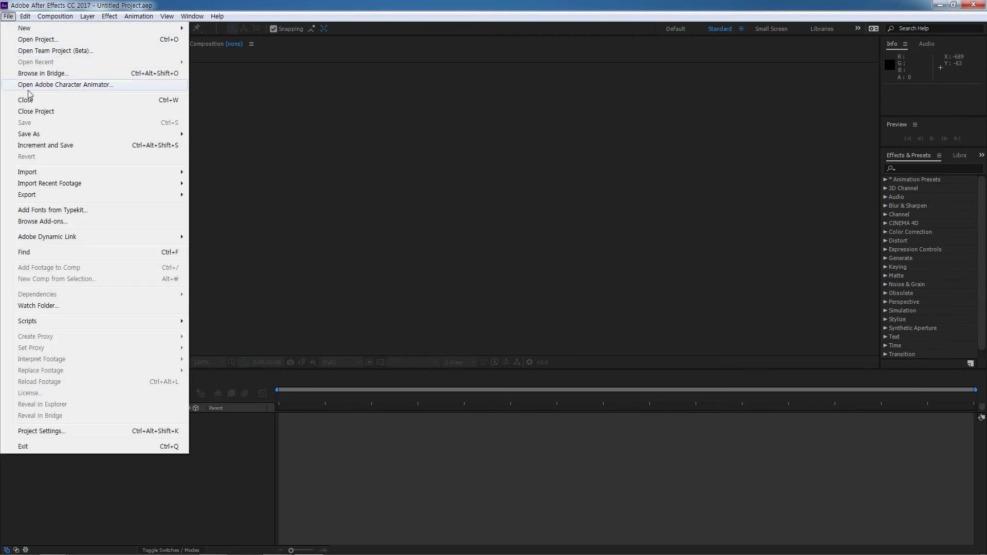
{"action": "mouse_move", "coordinate": [77, 134]}
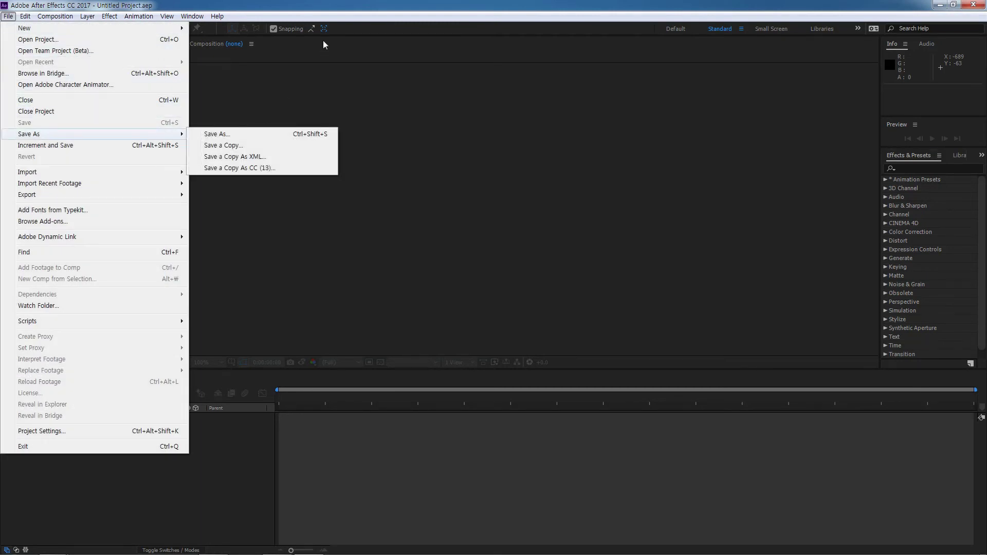
{"action": "left_click", "coordinate": [348, 7]}
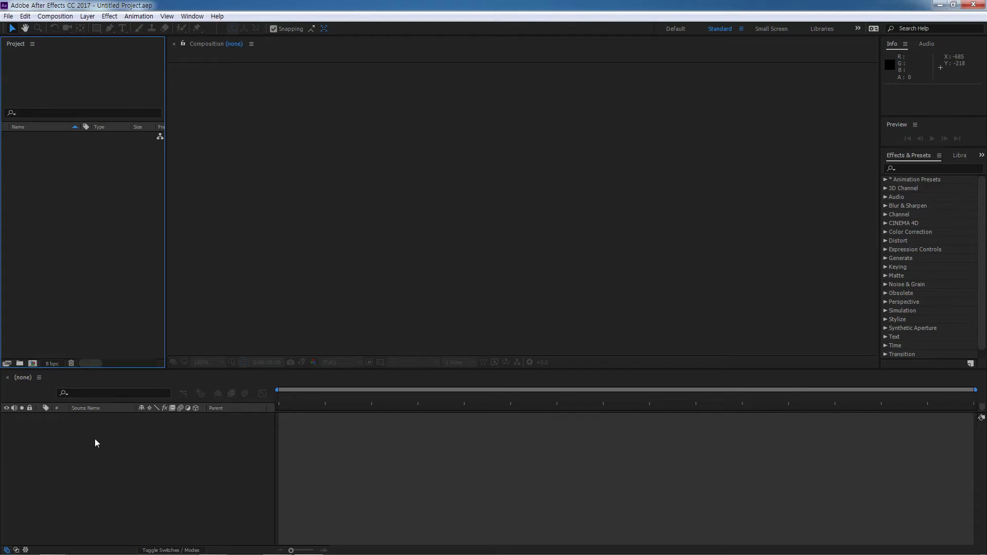
{"action": "left_click", "coordinate": [210, 471]}
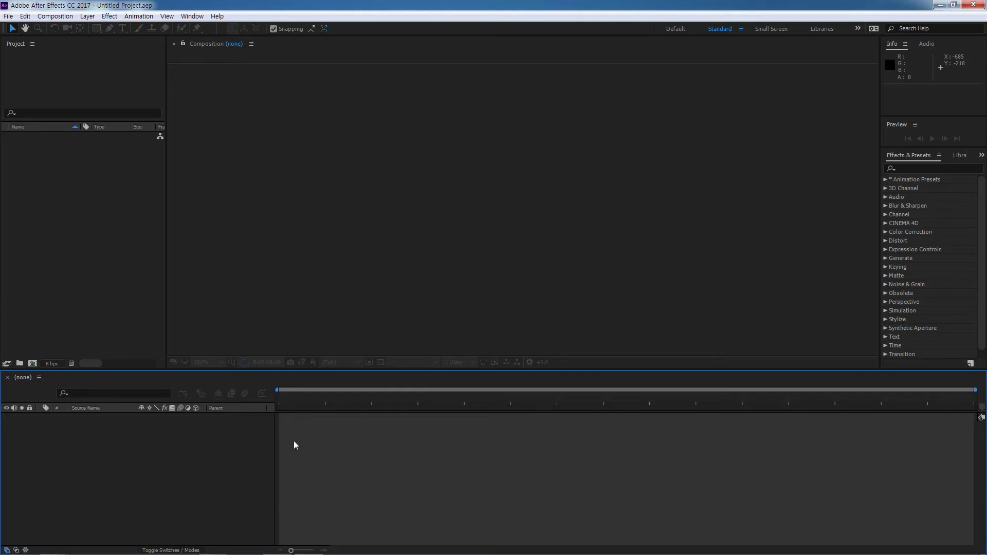
{"action": "left_click", "coordinate": [290, 113]}
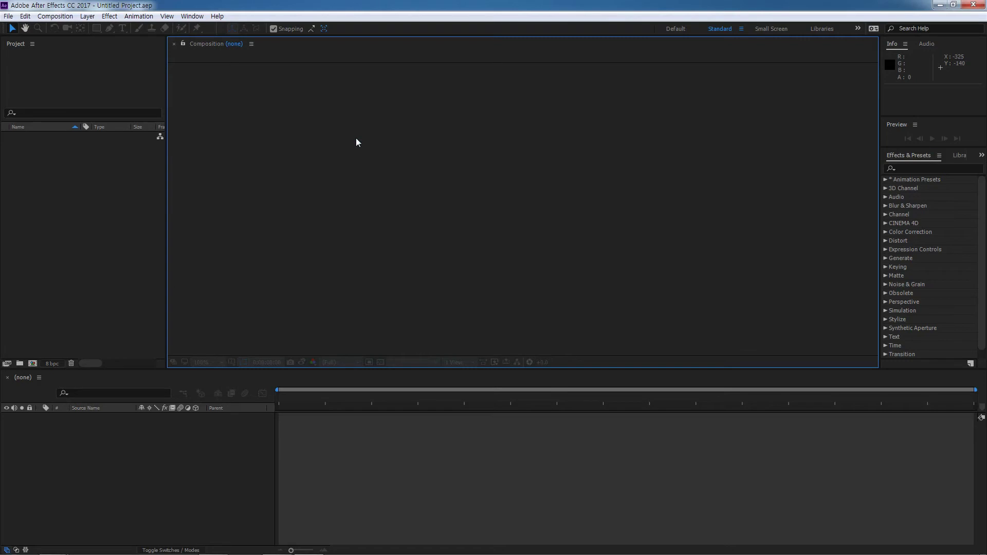
Hide the Composition panel and bring it back into the workspace.
{"action": "left_click", "coordinate": [195, 16]}
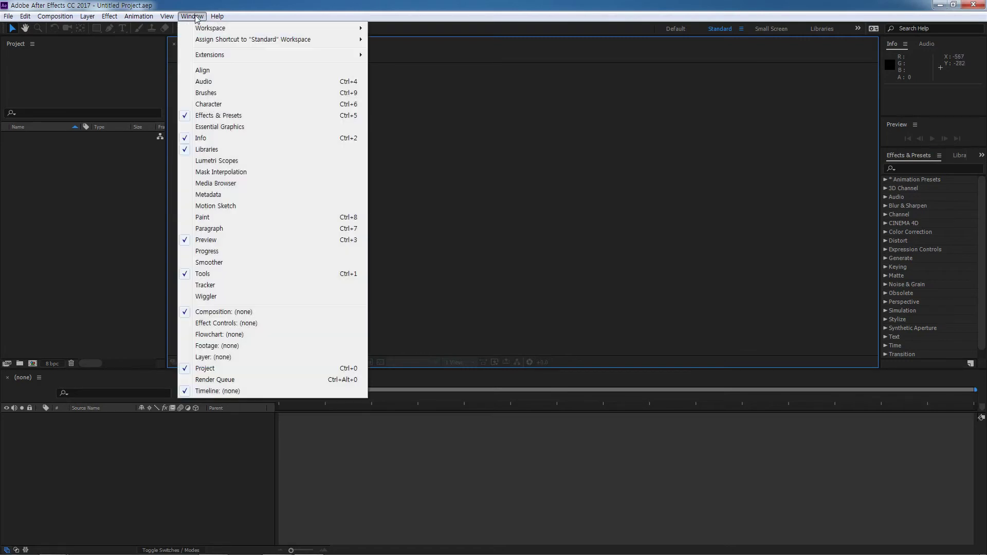
{"action": "left_click", "coordinate": [223, 312]}
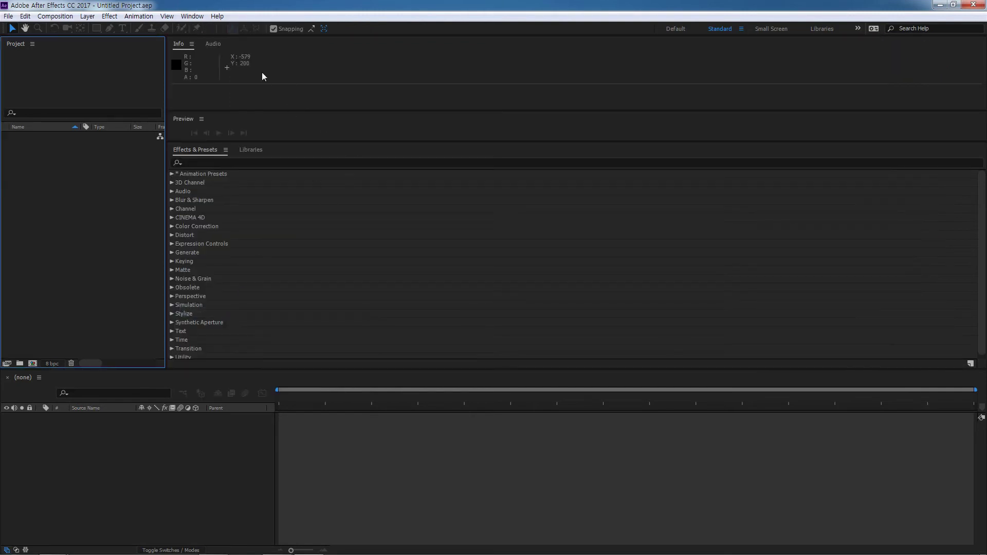
{"action": "left_click", "coordinate": [197, 17]}
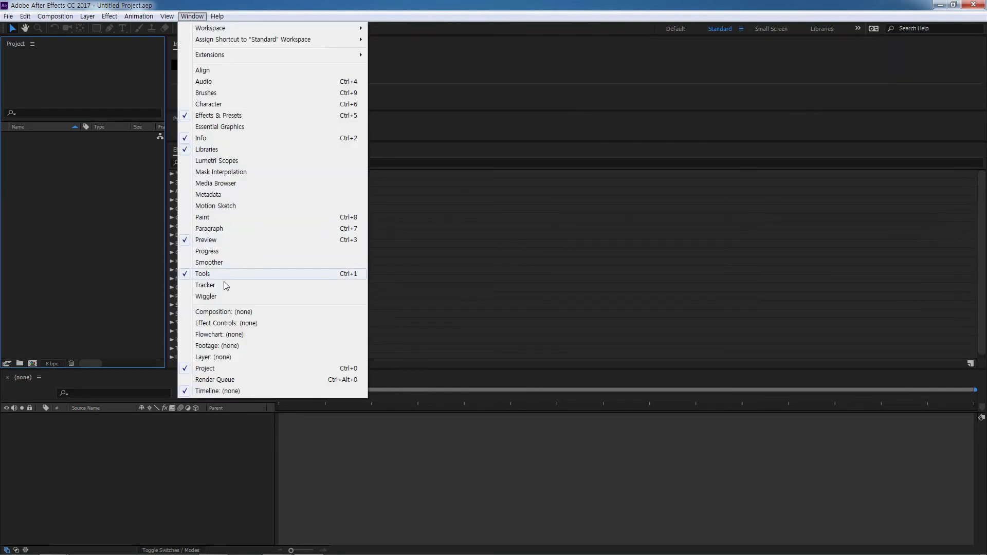
{"action": "left_click", "coordinate": [240, 313]}
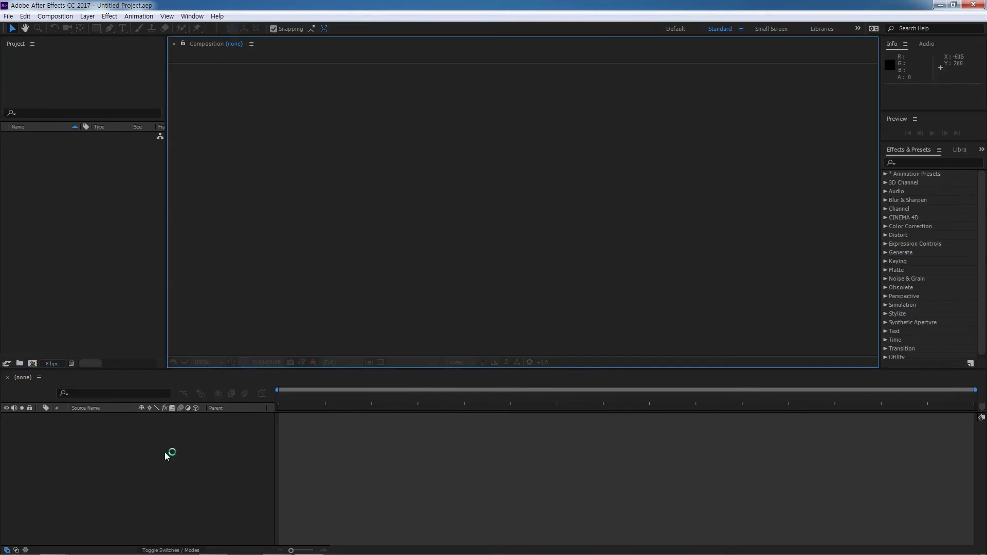
Hide the Timeline panel and restore it to the workspace.
{"action": "left_click", "coordinate": [192, 16]}
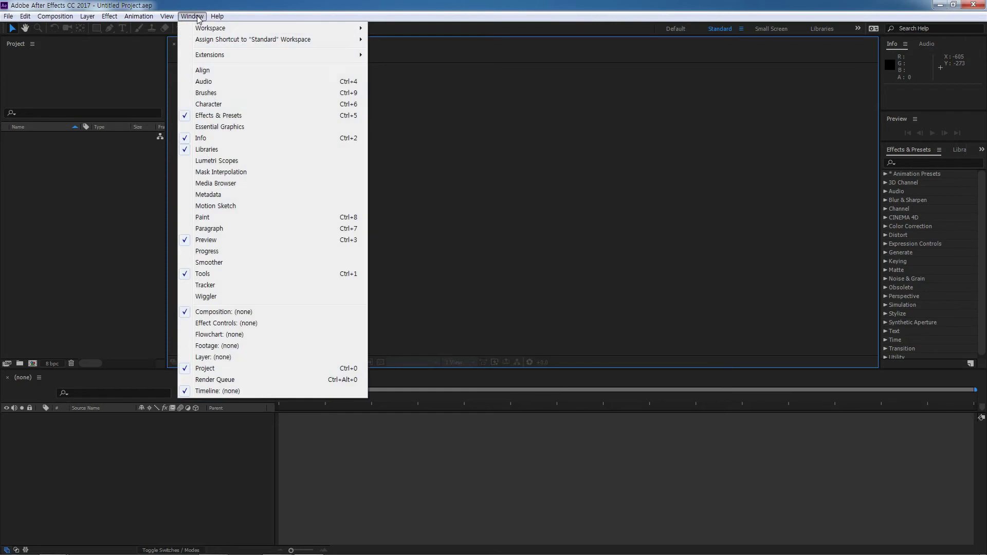
{"action": "left_click", "coordinate": [208, 392]}
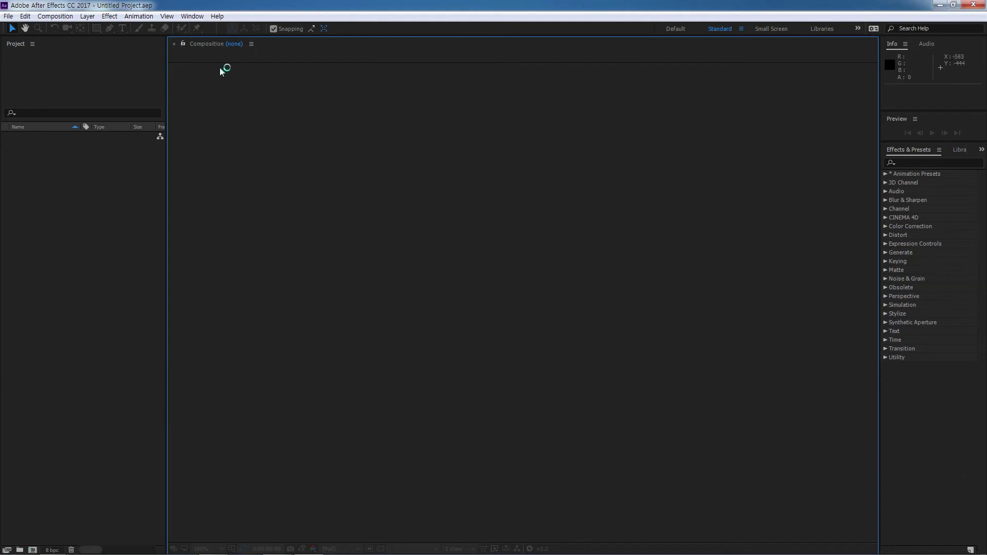
{"action": "left_click", "coordinate": [199, 19]}
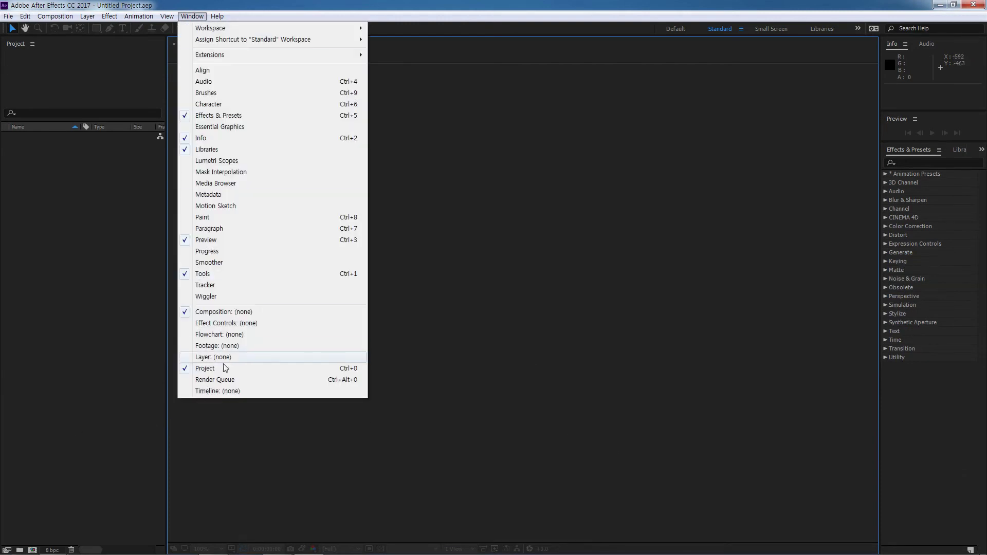
{"action": "left_click", "coordinate": [221, 393]}
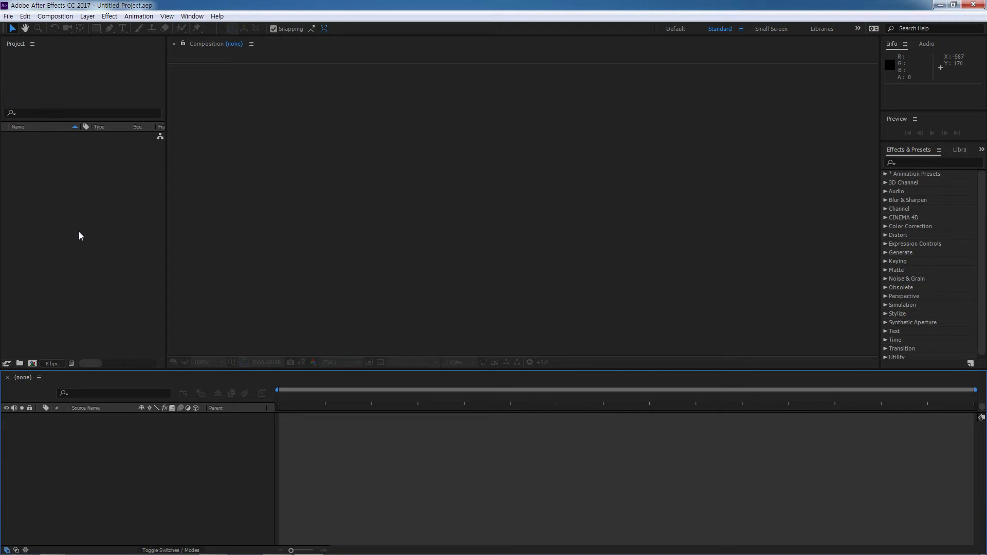
{"action": "right_click", "coordinate": [72, 181]}
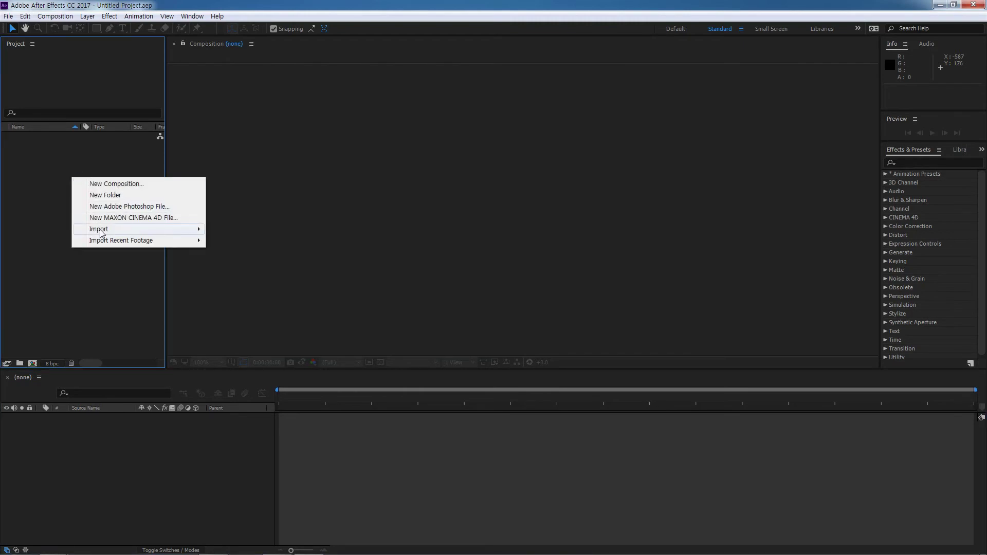
{"action": "mouse_move", "coordinate": [116, 229]}
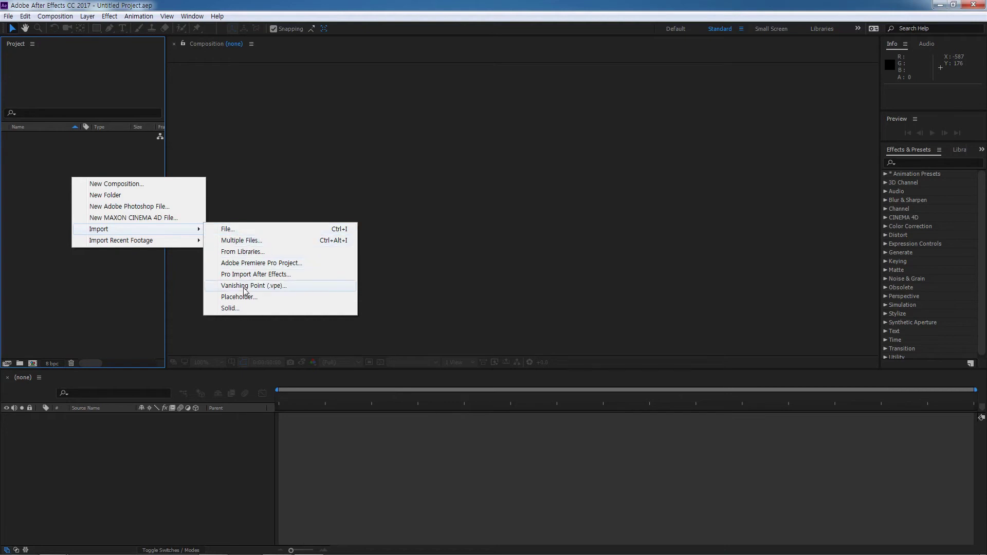
{"action": "left_click", "coordinate": [85, 266]}
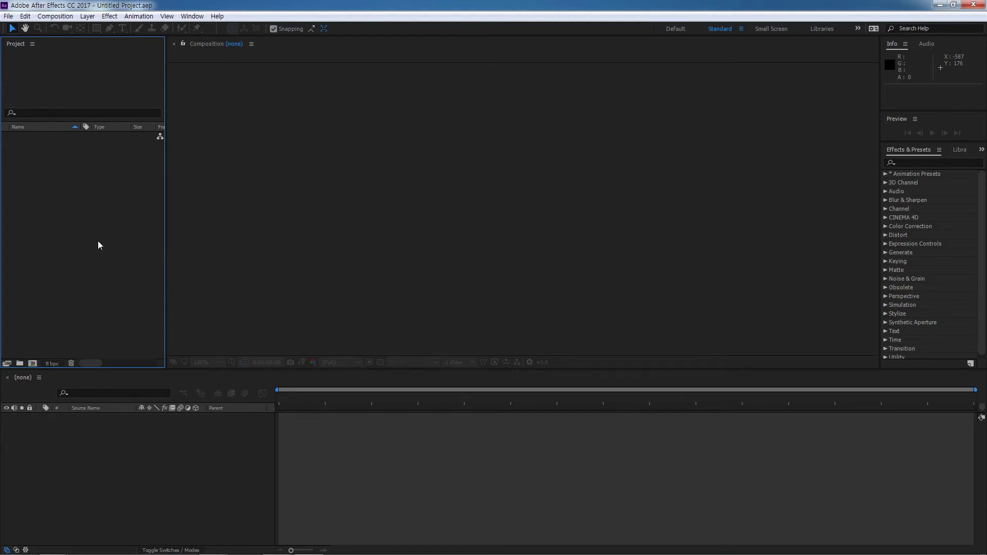
Import the images Baker-13MX-13SX-Rockstar-Racing-Riding, Beaubier_COTATest1-980x653 and bike_racing-wallpaper-2560x1600 as footage in one go.
{"action": "double_click", "coordinate": [91, 193]}
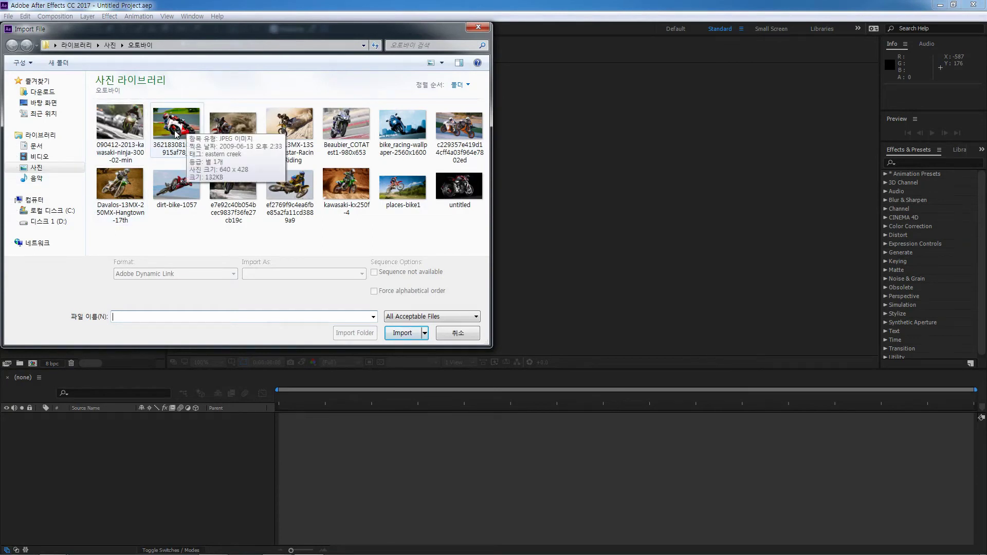
{"action": "left_click", "coordinate": [343, 125]}
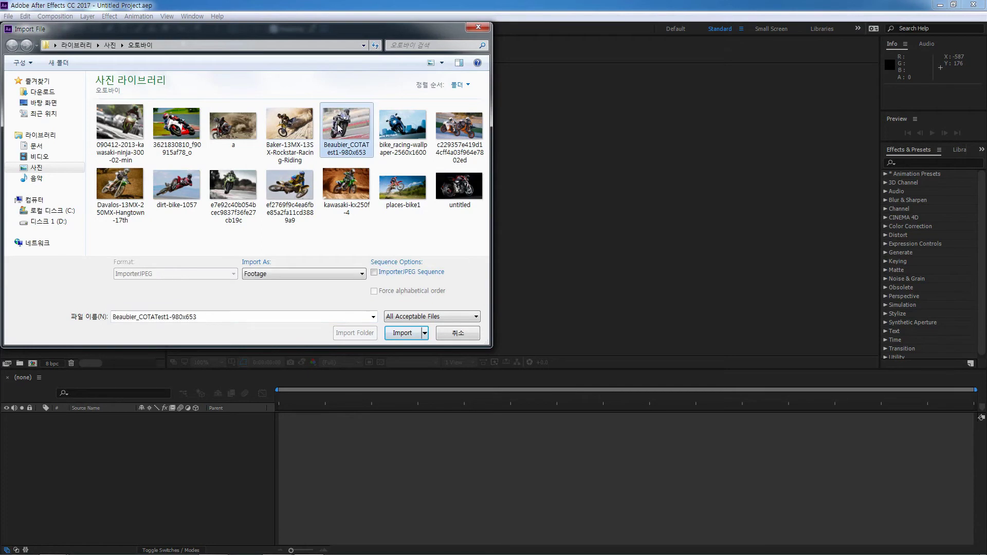
{"action": "left_click", "coordinate": [408, 135], "text": "ctrl"}
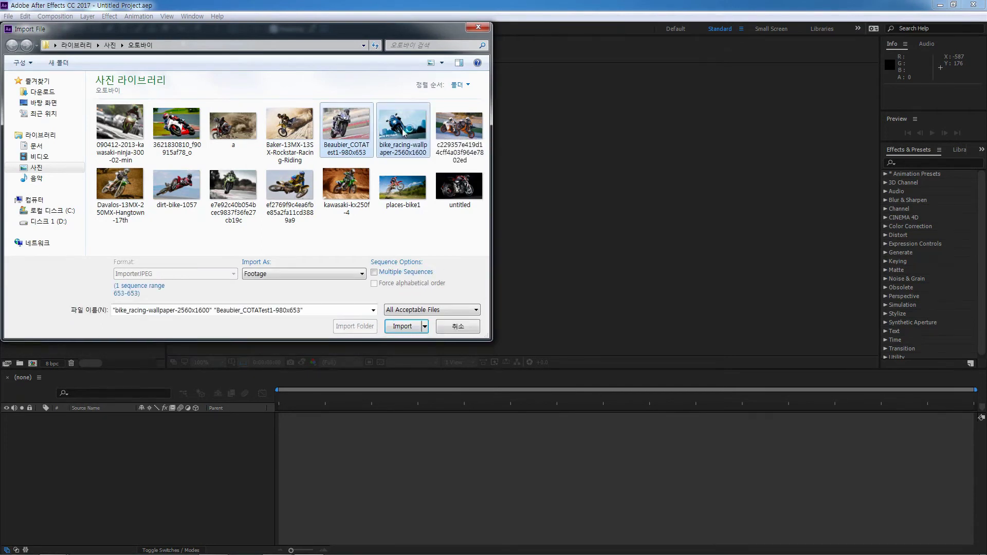
{"action": "left_click", "coordinate": [296, 132], "text": "ctrl"}
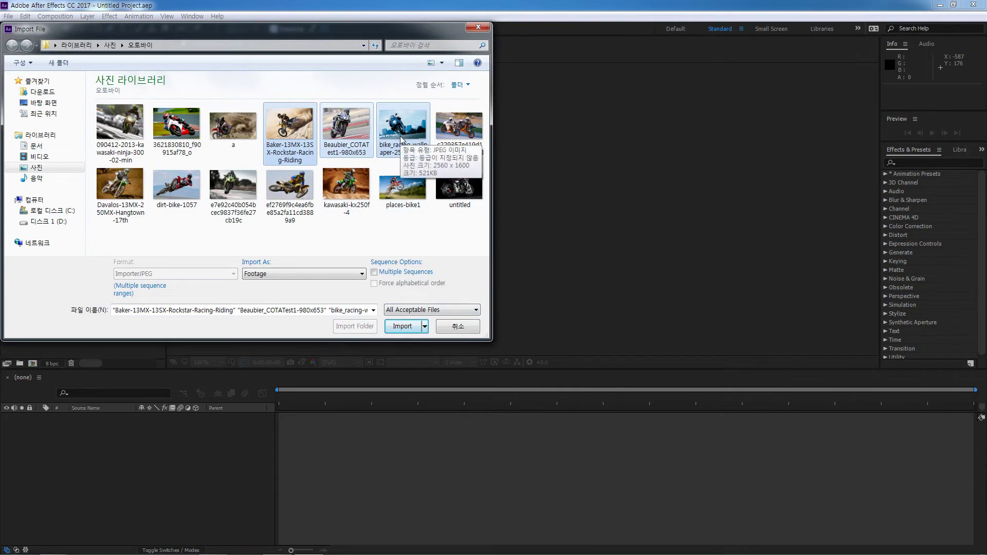
{"action": "left_click", "coordinate": [402, 327]}
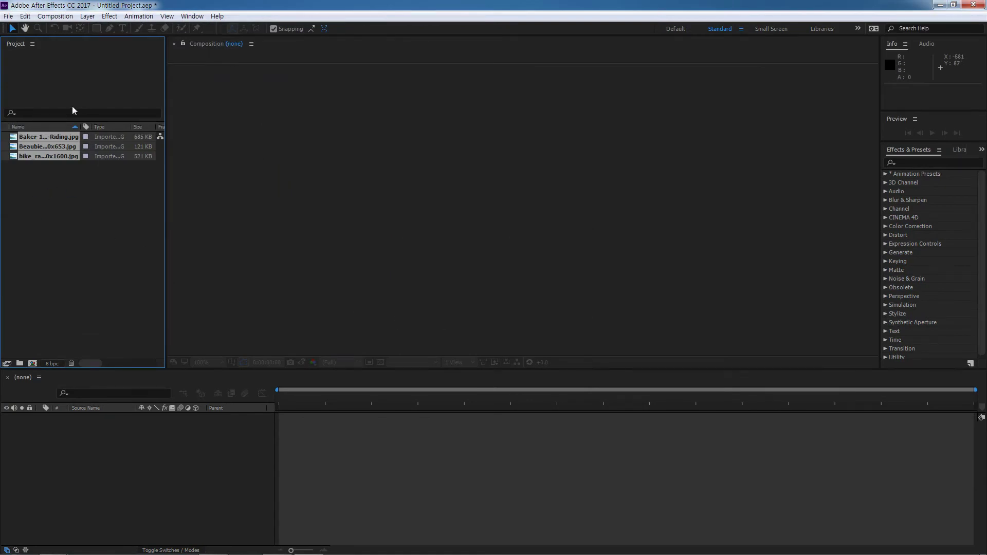
{"action": "left_click", "coordinate": [37, 209]}
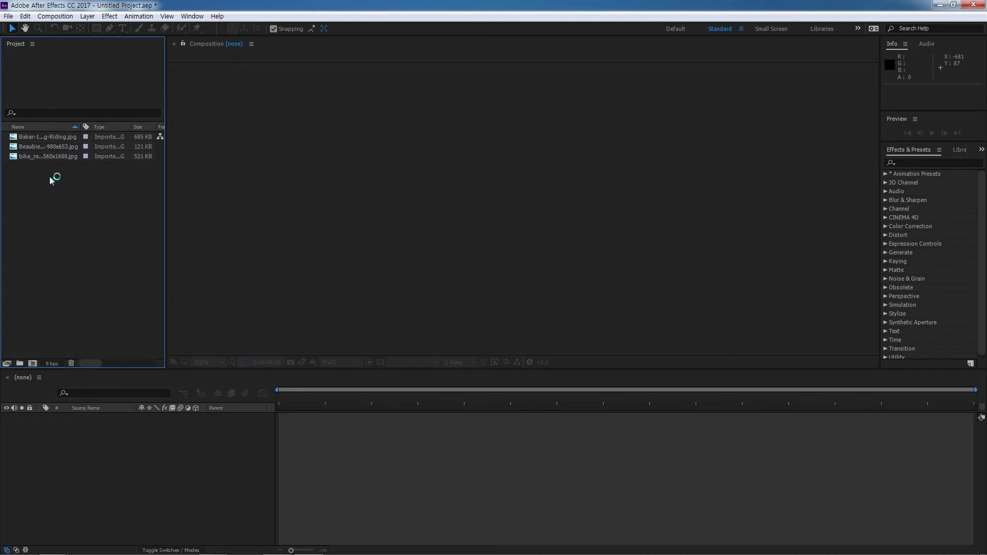
Examine the thumbnail and pixel dimensions of each of the three imported images in the project.
{"action": "left_click", "coordinate": [16, 137]}
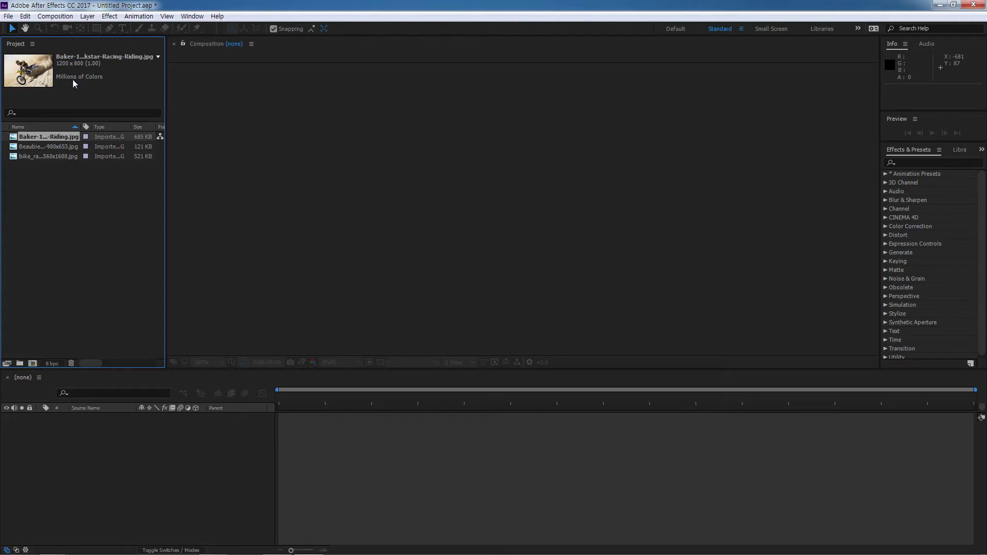
{"action": "left_click", "coordinate": [19, 147]}
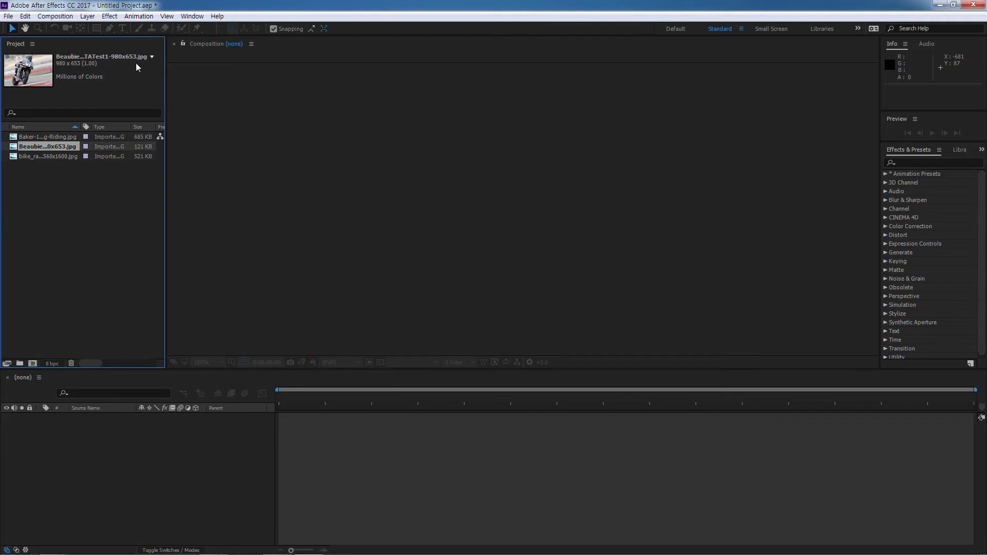
{"action": "left_click", "coordinate": [16, 157]}
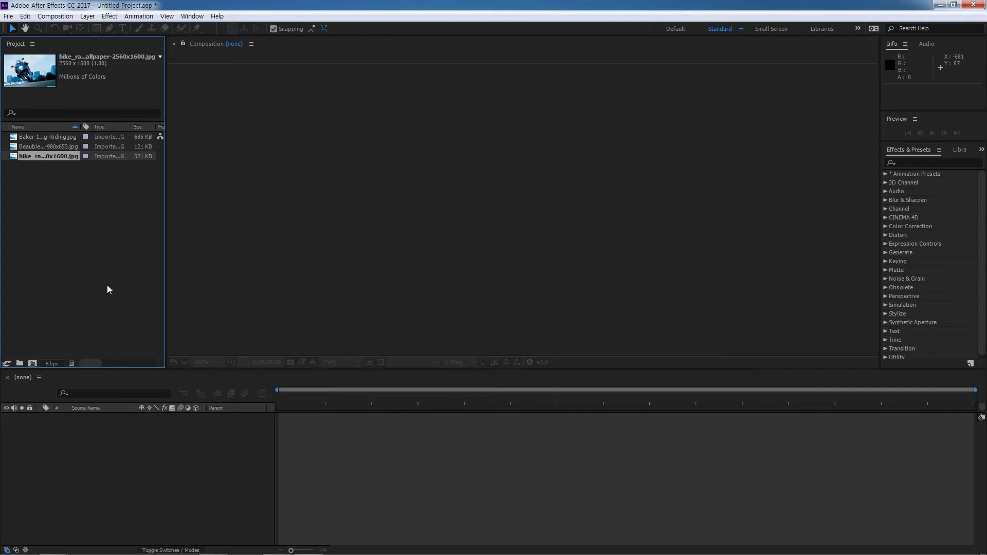
{"action": "left_click", "coordinate": [63, 223]}
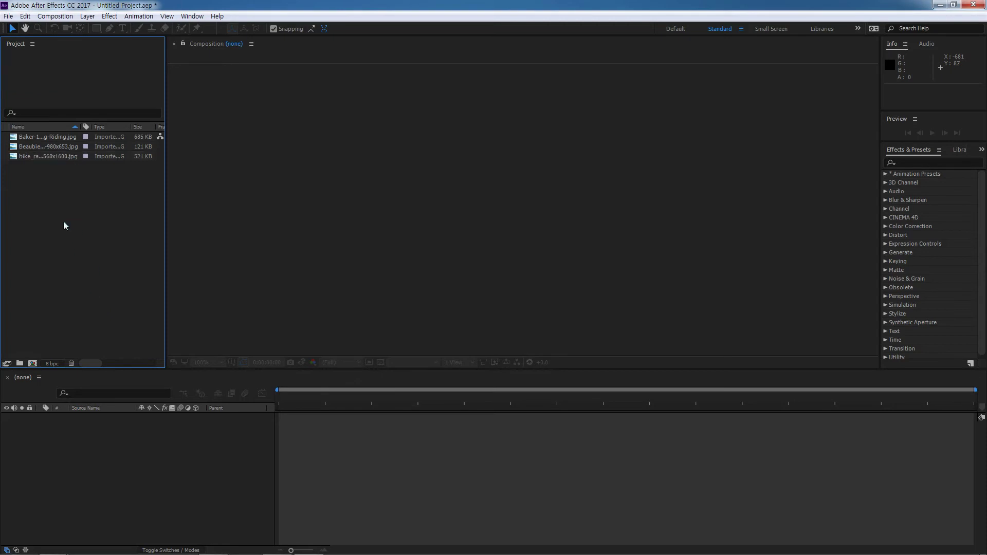
{"action": "left_click", "coordinate": [14, 138]}
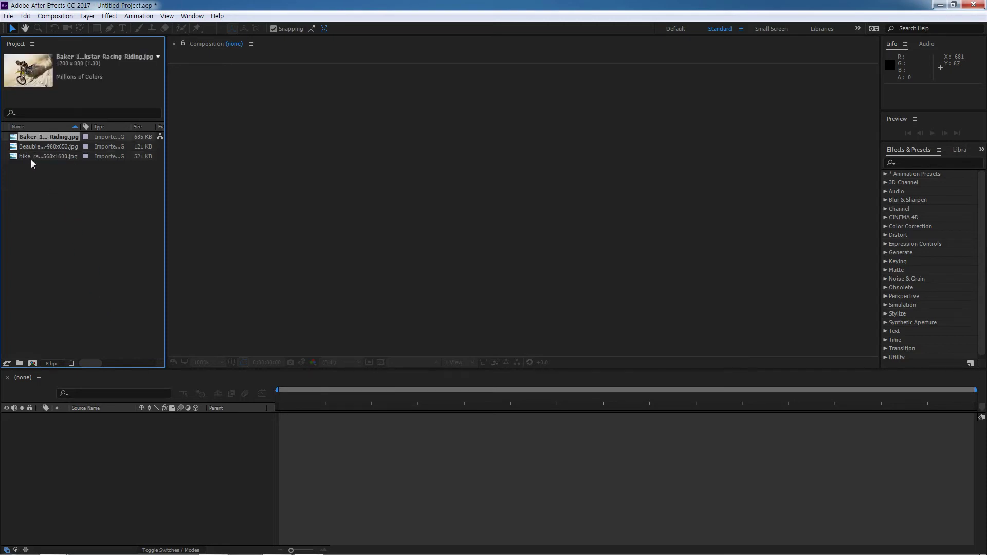
{"action": "left_click", "coordinate": [16, 147]}
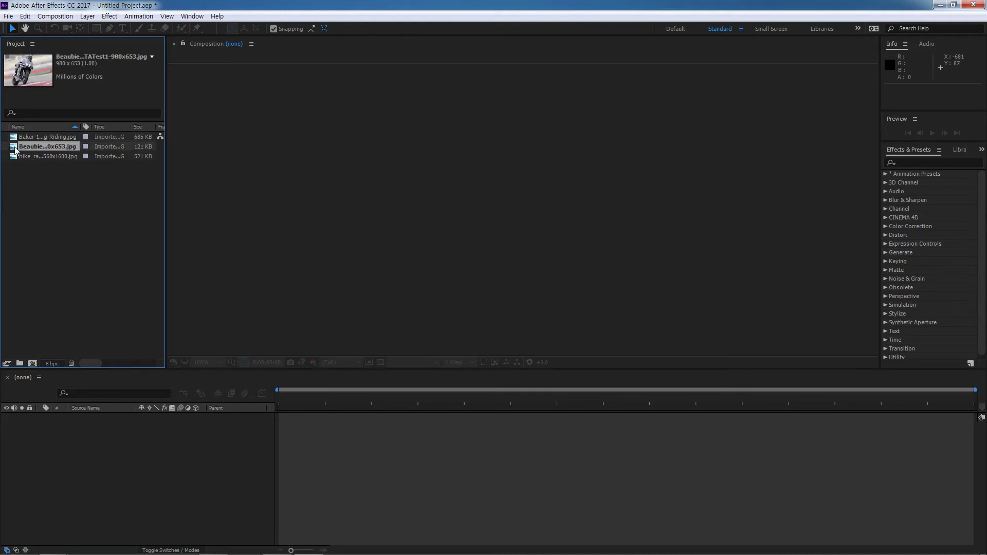
{"action": "left_click", "coordinate": [15, 157]}
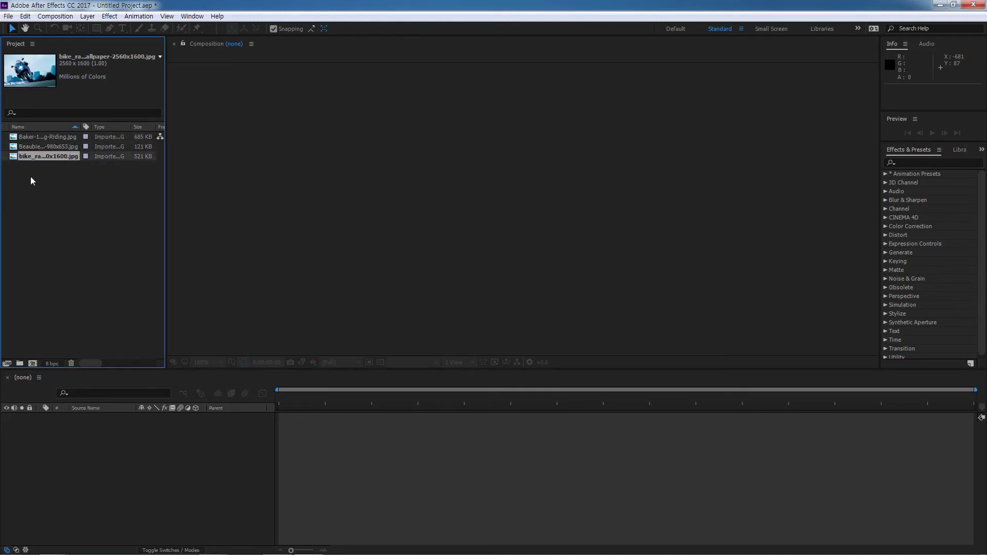
Create a composition from Beaubier_COTATest1-980x653.jpg by placing the image in the empty timeline.
{"action": "left_click", "coordinate": [17, 148]}
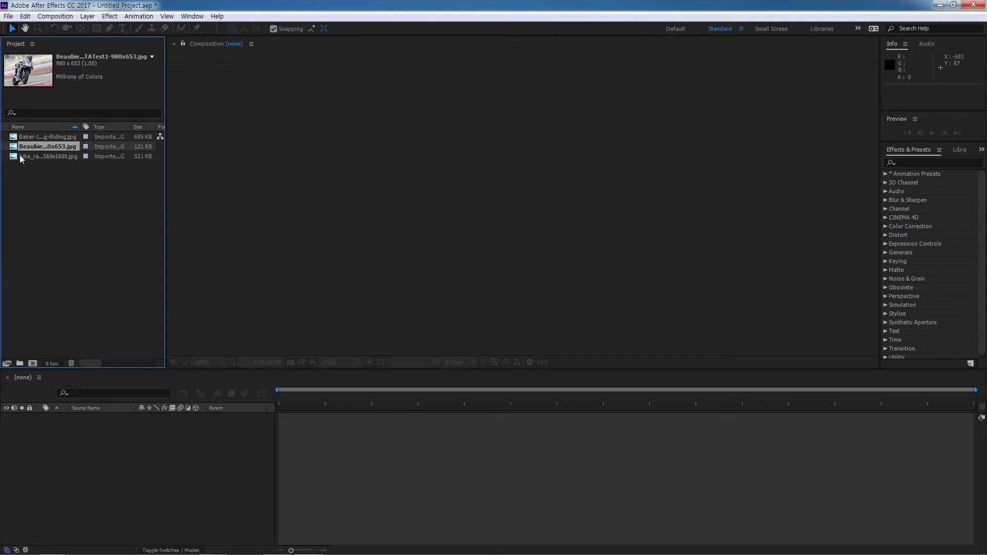
{"action": "left_click_drag", "start_coordinate": [16, 149], "coordinate": [100, 446]}
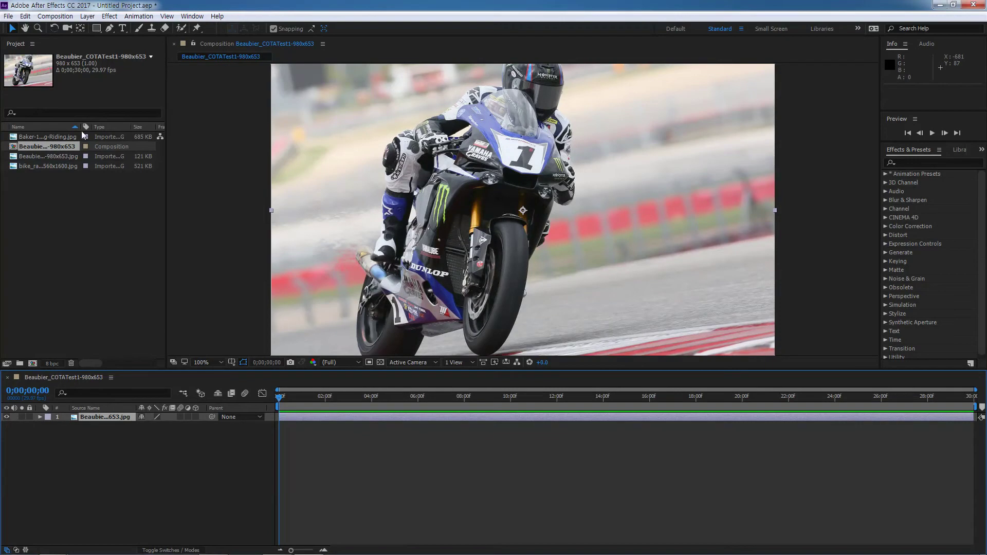
Widen the Project panel and its Name column so more of the file names can be read.
{"action": "left_click_drag", "start_coordinate": [78, 125], "coordinate": [99, 125]}
{"action": "left_click_drag", "start_coordinate": [166, 184], "coordinate": [290, 202]}
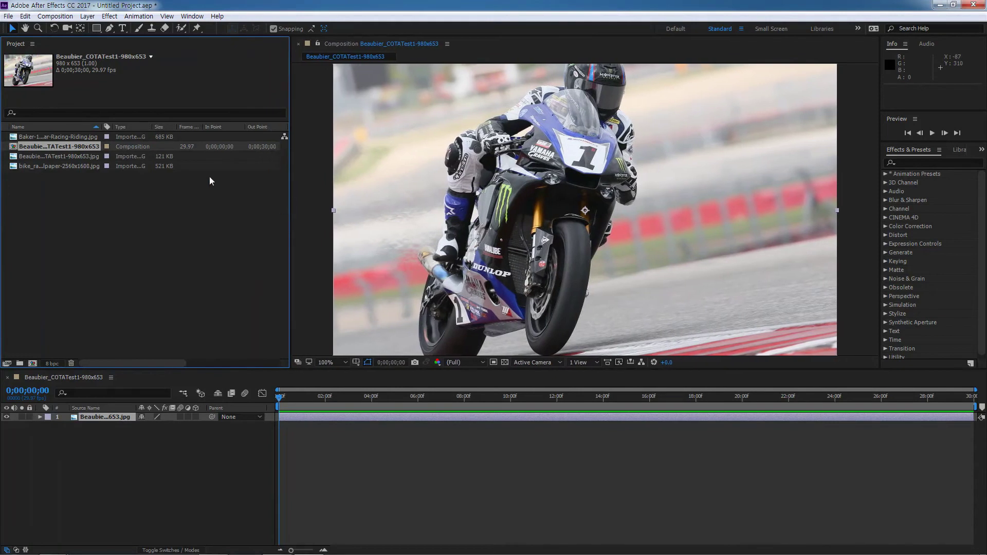
{"action": "left_click_drag", "start_coordinate": [103, 127], "coordinate": [131, 126]}
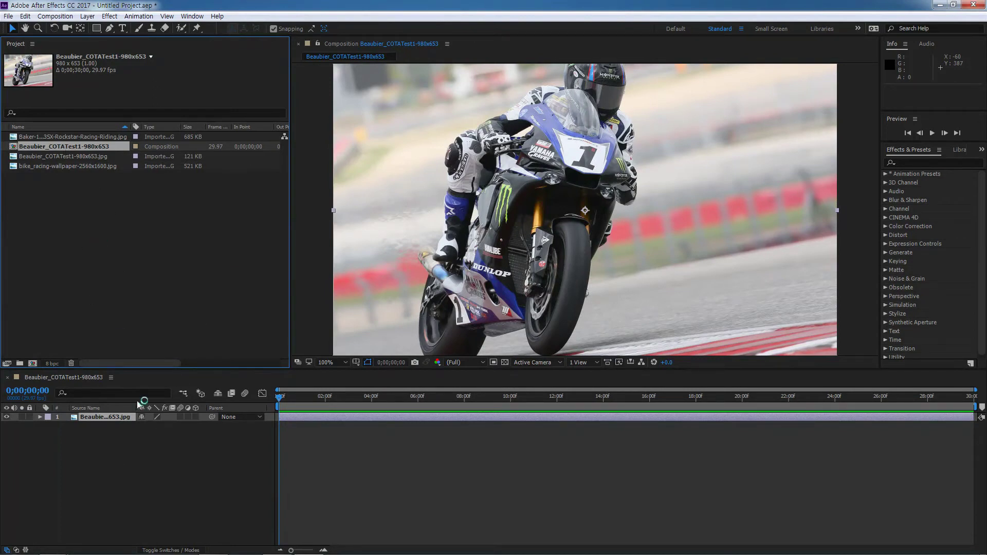
Move the current time indicator along the timeline to 0;00;08;20.
{"action": "left_click", "coordinate": [372, 396]}
{"action": "left_click", "coordinate": [481, 400]}
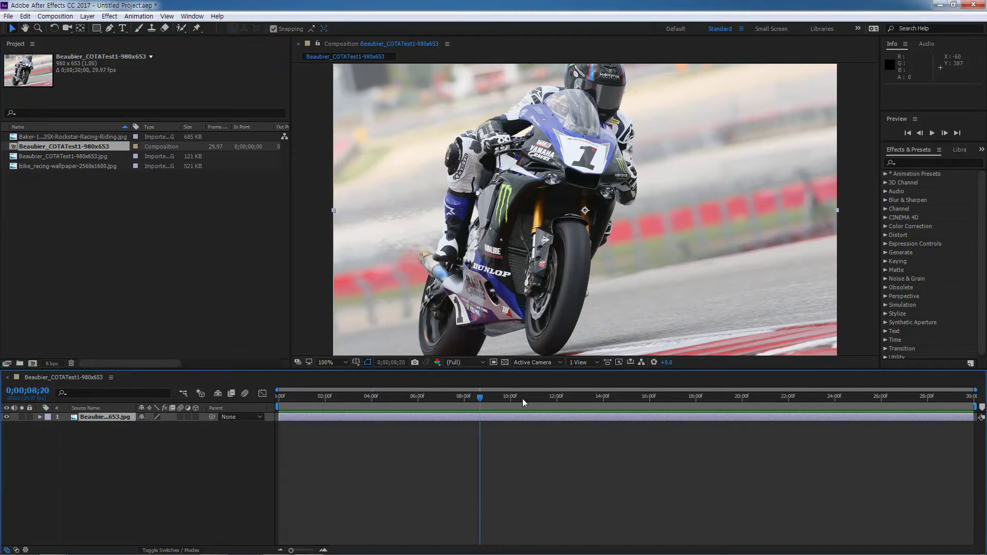
Add Baker-13MX-13SX-Rockstar-Racing-Riding.jpg as the top layer, starting at 0;00;08;16, and move the current time indicator to 0;00;10;25.
{"action": "left_click", "coordinate": [521, 400]}
{"action": "left_click_drag", "start_coordinate": [523, 400], "coordinate": [464, 402]}
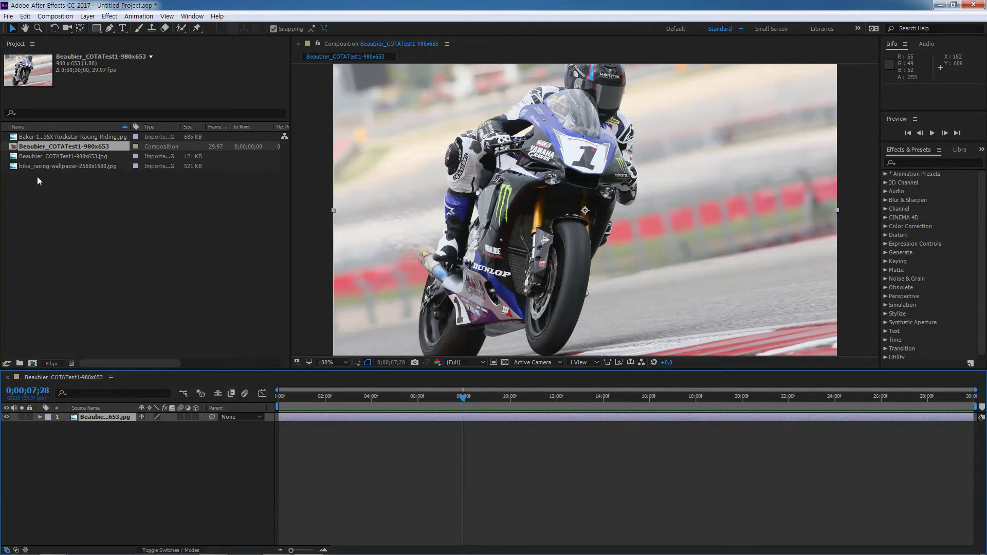
{"action": "left_click", "coordinate": [14, 157]}
{"action": "left_click", "coordinate": [42, 137]}
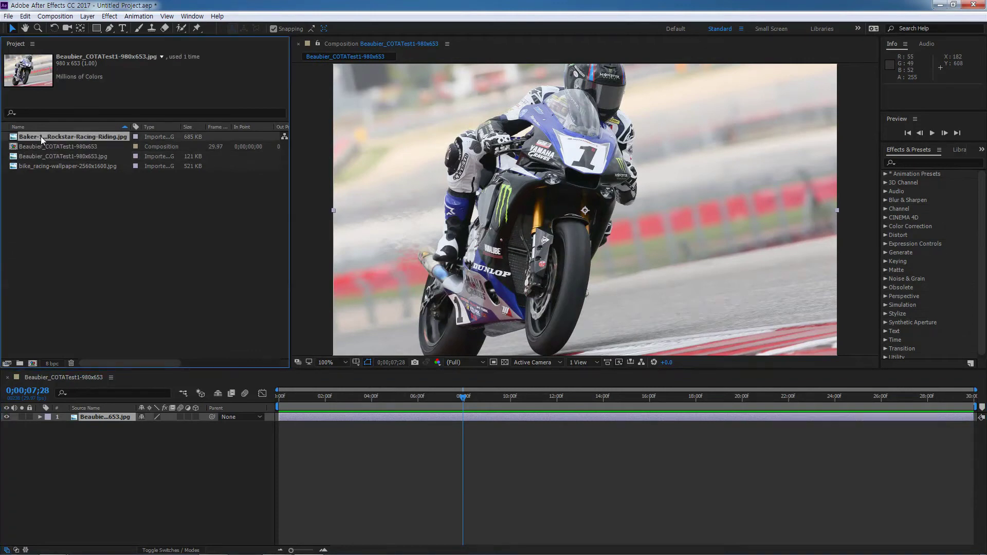
{"action": "left_click_drag", "start_coordinate": [18, 139], "coordinate": [109, 415]}
{"action": "left_click_drag", "start_coordinate": [295, 416], "coordinate": [428, 397]}
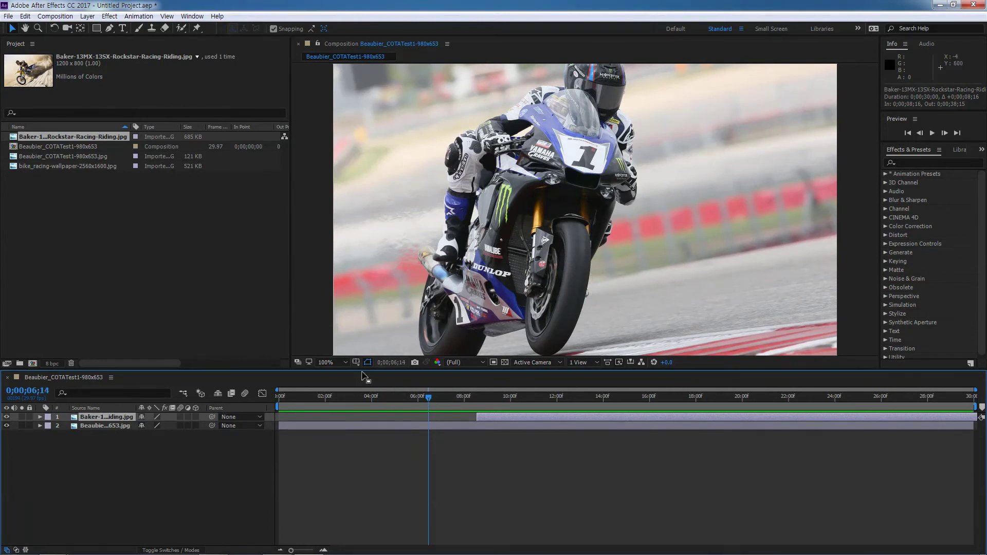
{"action": "left_click_drag", "start_coordinate": [429, 397], "coordinate": [533, 404]}
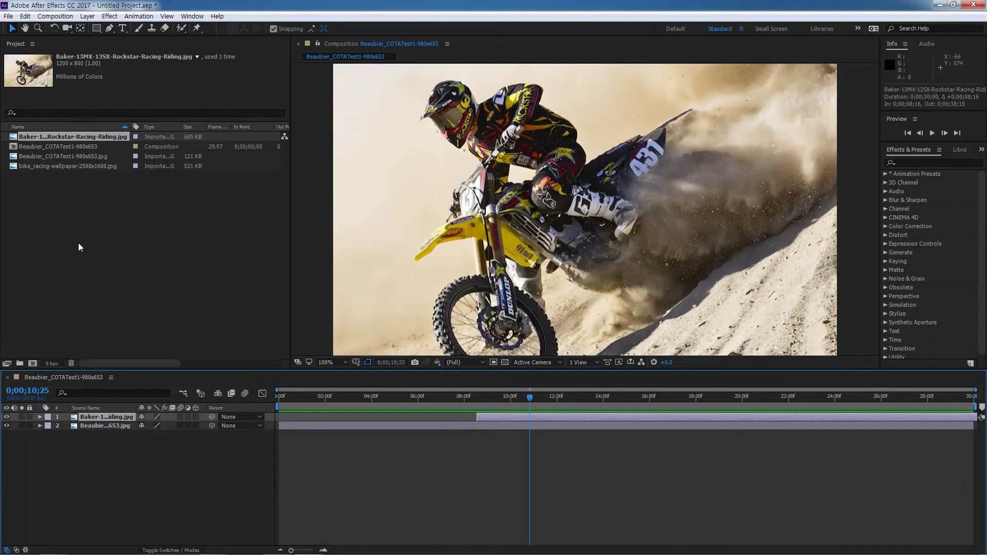
Import the WEDDING1 video as footage from the Video Source for Premiere Lecture folder in the documents library.
{"action": "left_click", "coordinate": [50, 196]}
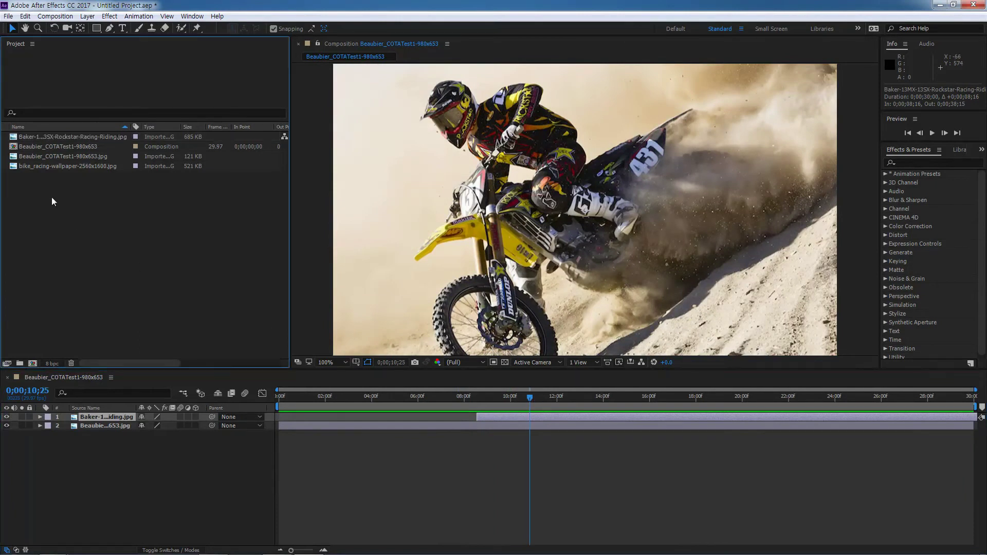
{"action": "double_click", "coordinate": [77, 206]}
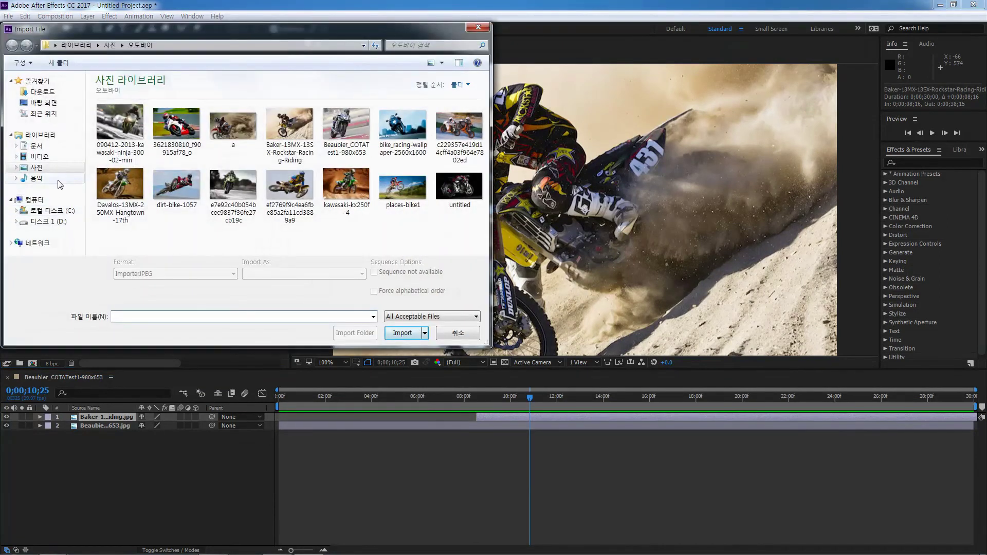
{"action": "left_click", "coordinate": [38, 147]}
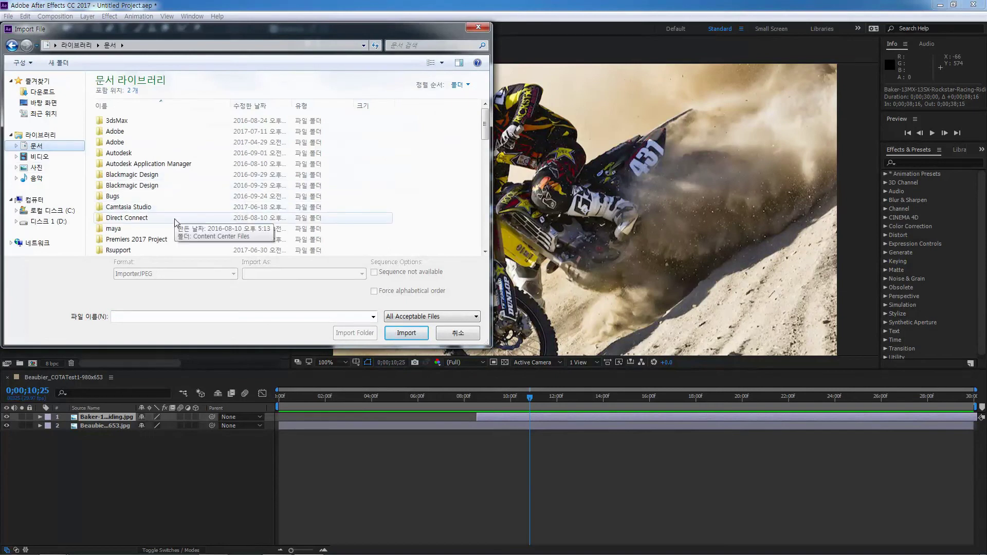
{"action": "mouse_move", "coordinate": [486, 129]}
{"action": "left_mouse_down"}
{"action": "mouse_move", "coordinate": [486, 143]}
{"action": "mouse_move", "coordinate": [486, 132]}
{"action": "left_mouse_up"}
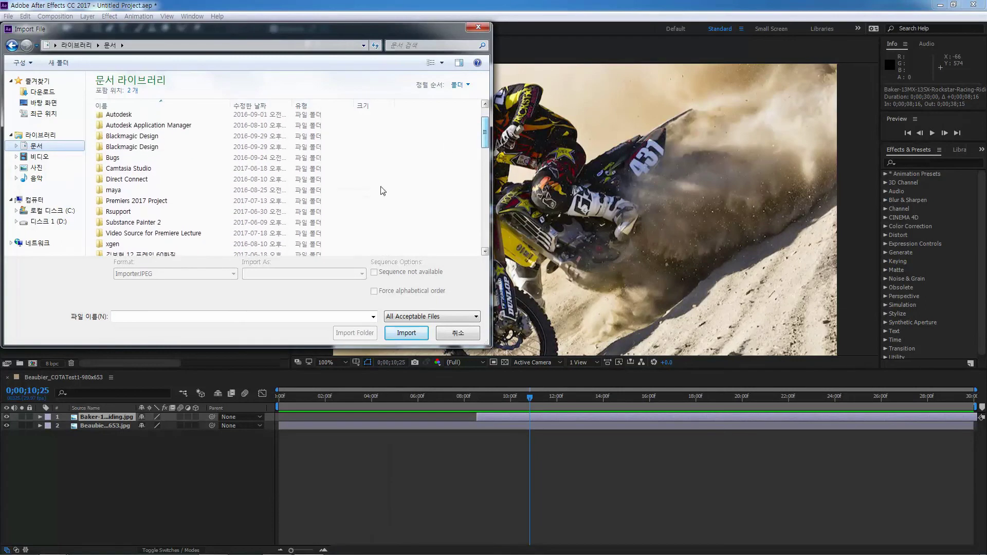
{"action": "double_click", "coordinate": [169, 234]}
{"action": "left_click_drag", "start_coordinate": [485, 131], "coordinate": [485, 218]}
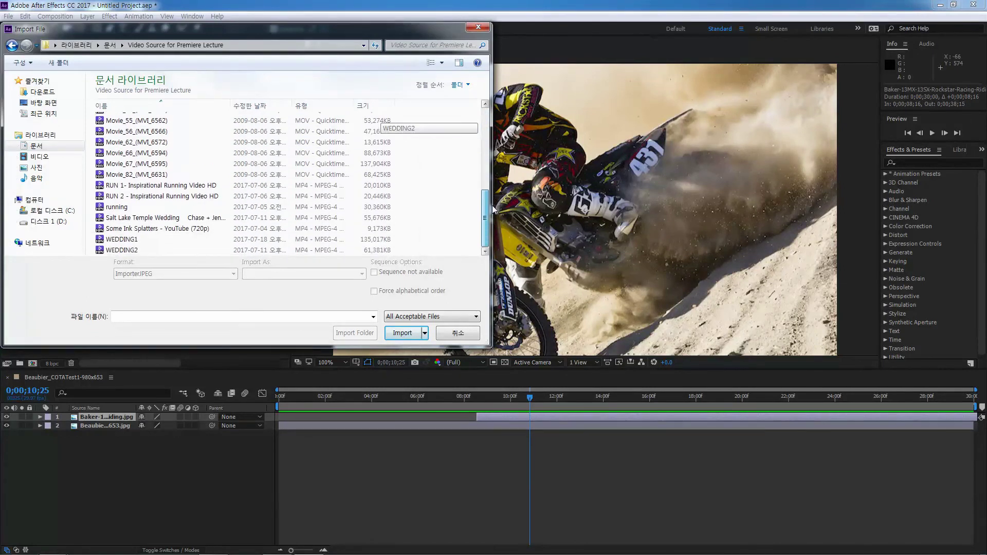
{"action": "left_click", "coordinate": [129, 240]}
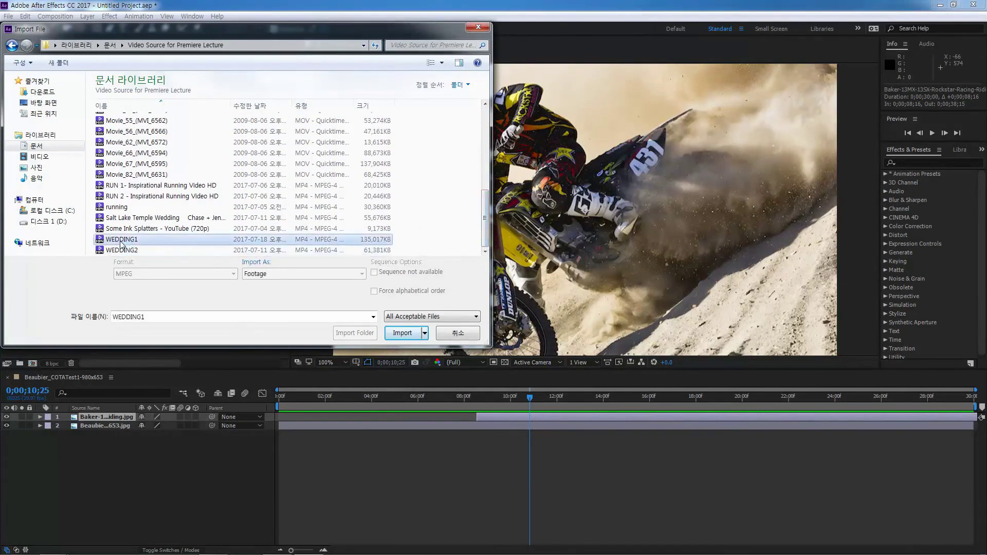
{"action": "left_click", "coordinate": [402, 333]}
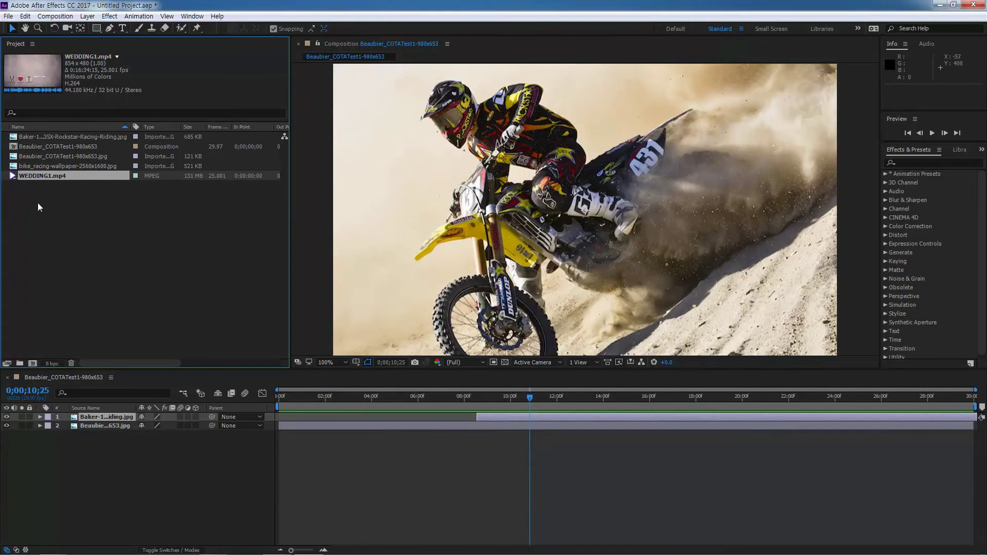
Open bike_racing-wallpaper-2560x1600.jpg in the Footage viewer and examine the whole image at reduced magnification.
{"action": "left_click", "coordinate": [49, 166]}
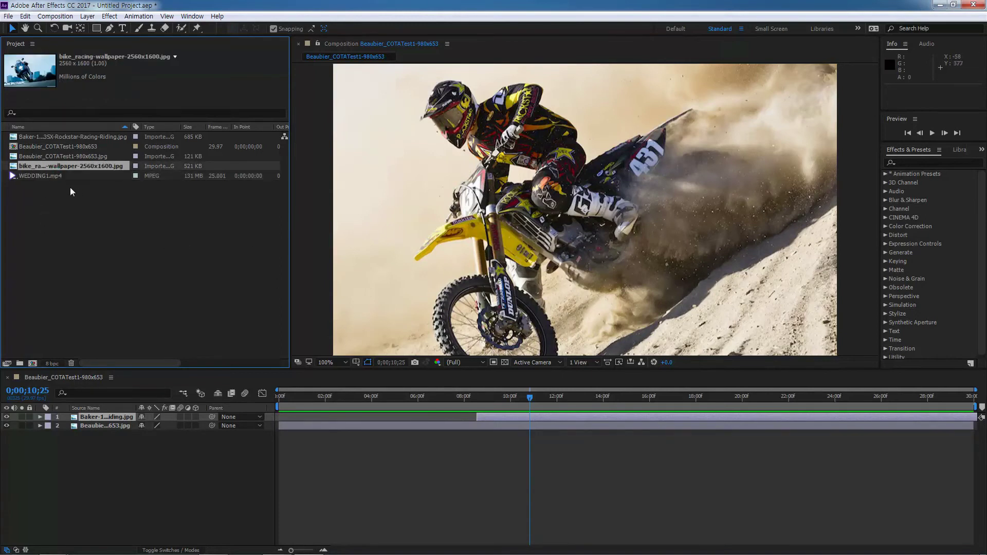
{"action": "double_click", "coordinate": [25, 168]}
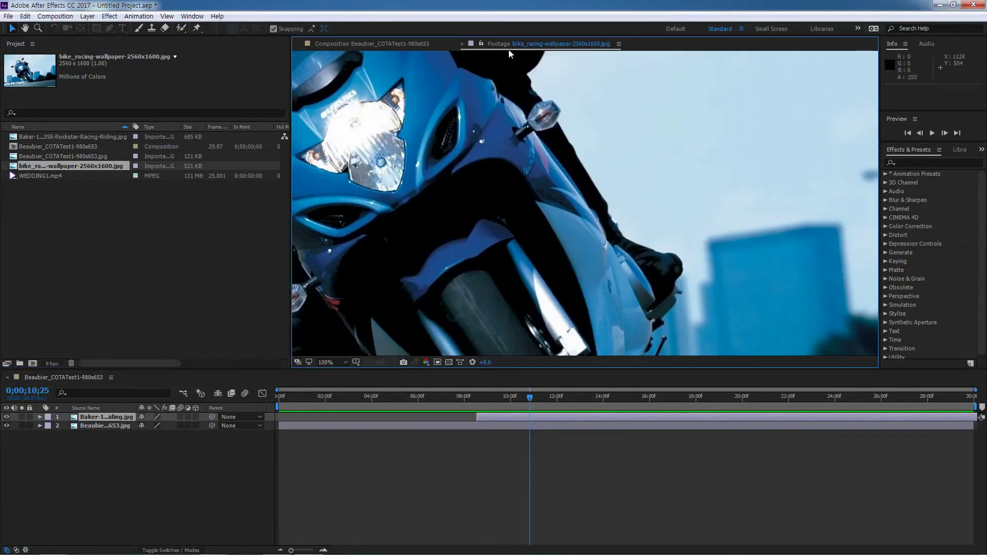
{"action": "scroll", "coordinate": [567, 224], "scroll_direction": "down", "scroll_amount": 4}
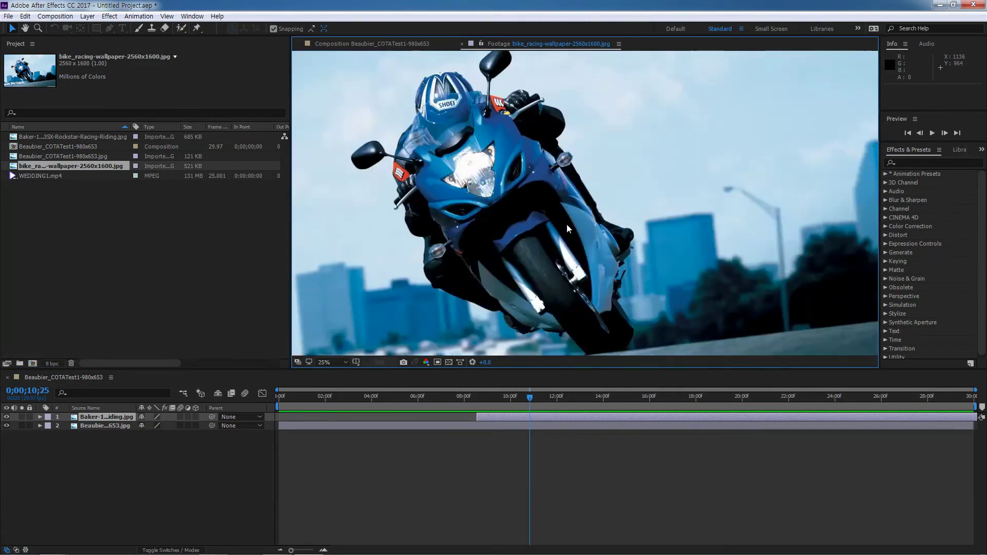
{"action": "scroll", "coordinate": [581, 226], "scroll_direction": "up", "scroll_amount": 2}
{"action": "scroll", "coordinate": [581, 227], "scroll_direction": "down", "scroll_amount": 2}
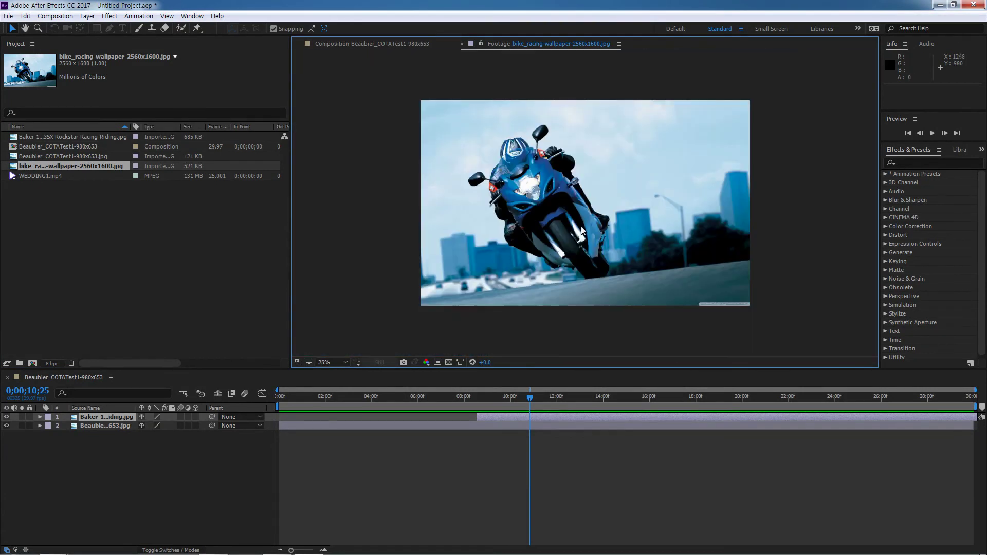
{"action": "scroll", "coordinate": [581, 226], "scroll_direction": "down", "scroll_amount": 3}
{"action": "scroll", "coordinate": [581, 226], "scroll_direction": "up", "scroll_amount": 3}
Open WEDDING1.mp4 in the Footage viewer at 50% magnification, play it and stop at 0:00:07:24.
{"action": "double_click", "coordinate": [47, 177]}
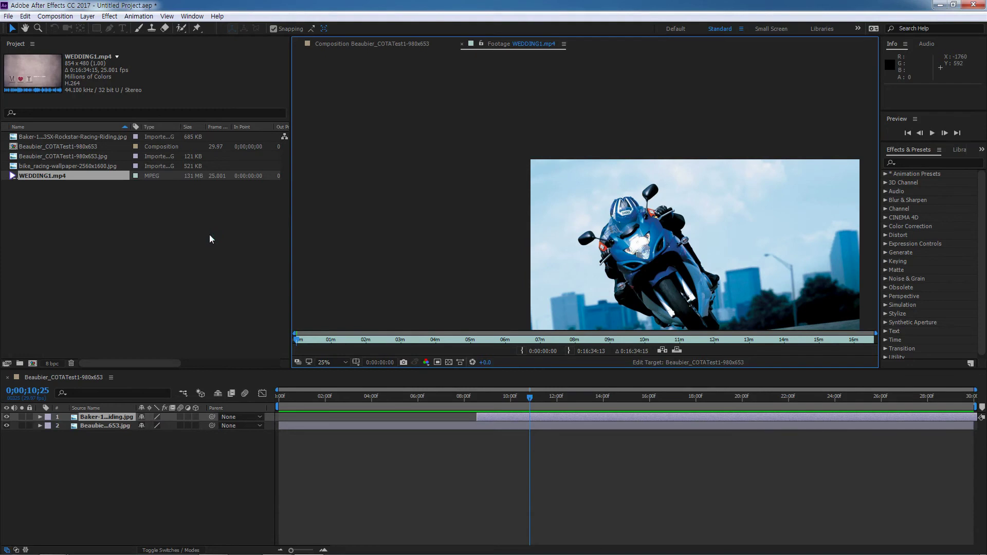
{"action": "scroll", "coordinate": [637, 232], "scroll_direction": "down", "scroll_amount": 1}
{"action": "scroll", "coordinate": [637, 233], "scroll_direction": "up", "scroll_amount": 1}
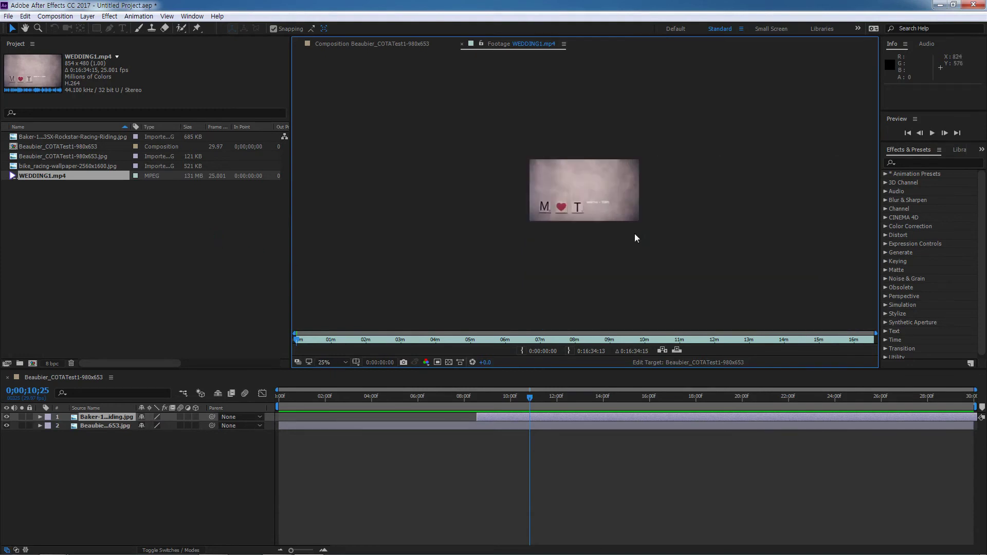
{"action": "scroll", "coordinate": [577, 209], "scroll_direction": "up", "scroll_amount": 1}
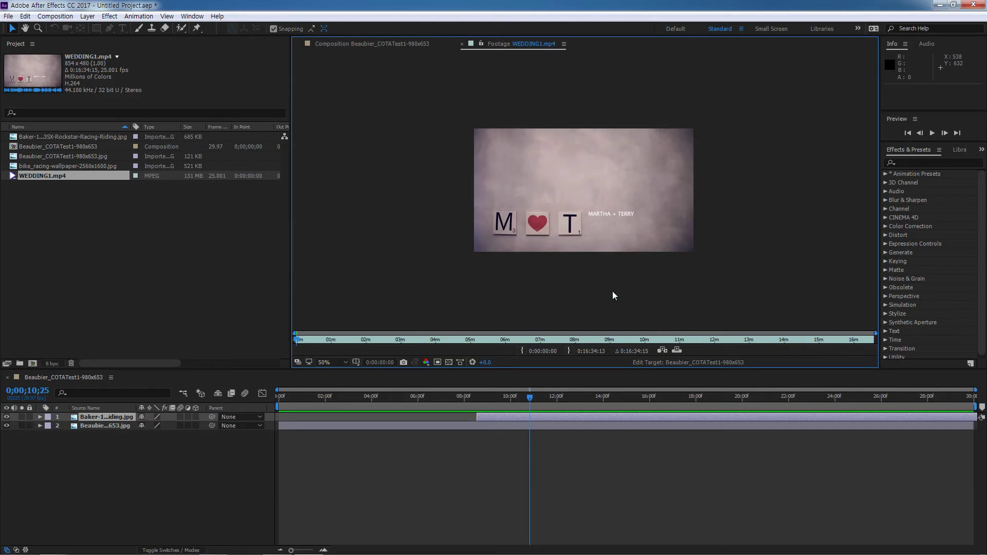
{"action": "key", "text": "space"}
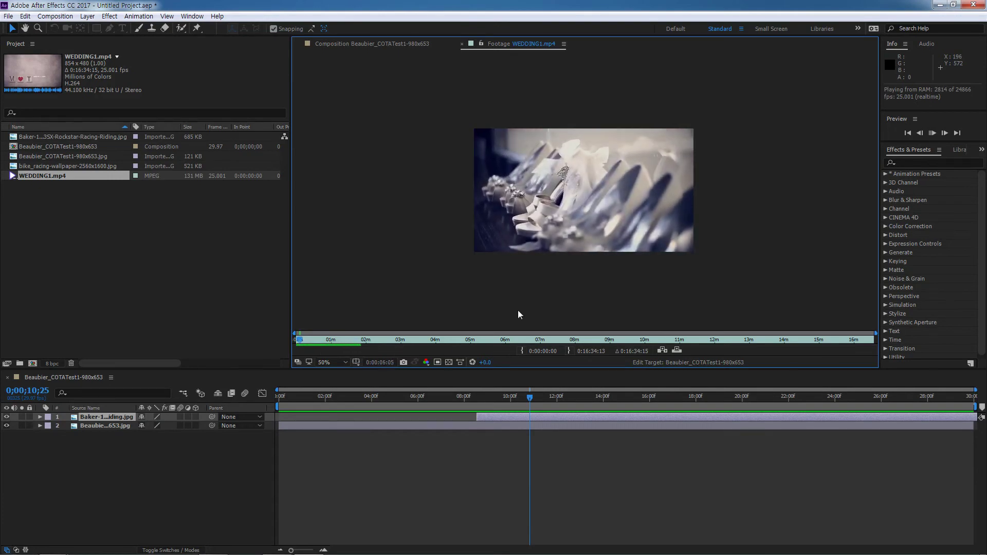
{"action": "key", "text": "space"}
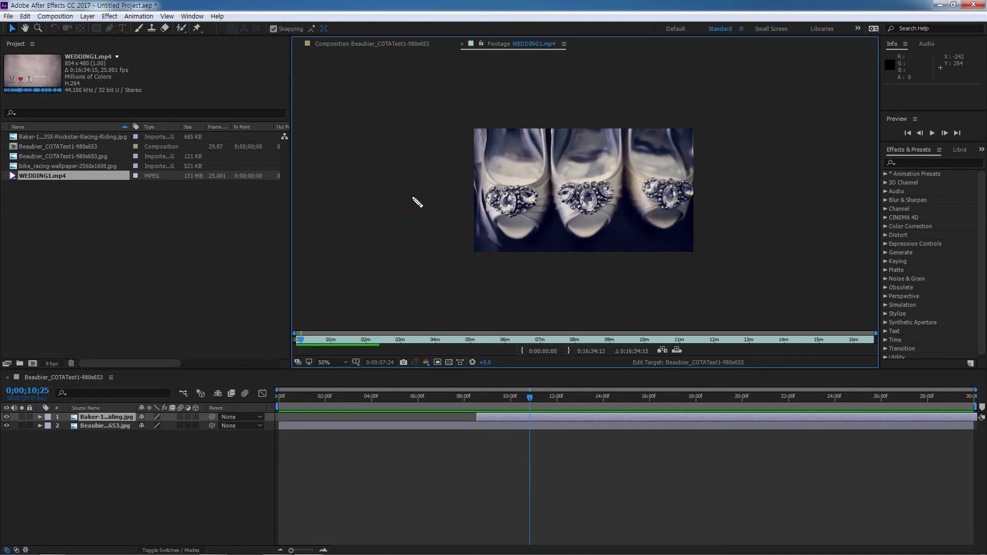
{"action": "mouse_move", "coordinate": [369, 168]}
{"action": "left_mouse_down"}
{"action": "mouse_move", "coordinate": [370, 201]}
{"action": "mouse_move", "coordinate": [407, 203]}
{"action": "left_mouse_up"}
{"action": "mouse_move", "coordinate": [370, 167]}
{"action": "left_mouse_down"}
{"action": "mouse_move", "coordinate": [402, 169]}
{"action": "mouse_move", "coordinate": [406, 198]}
{"action": "left_mouse_up"}
{"action": "left_click_drag", "start_coordinate": [375, 174], "coordinate": [393, 175]}
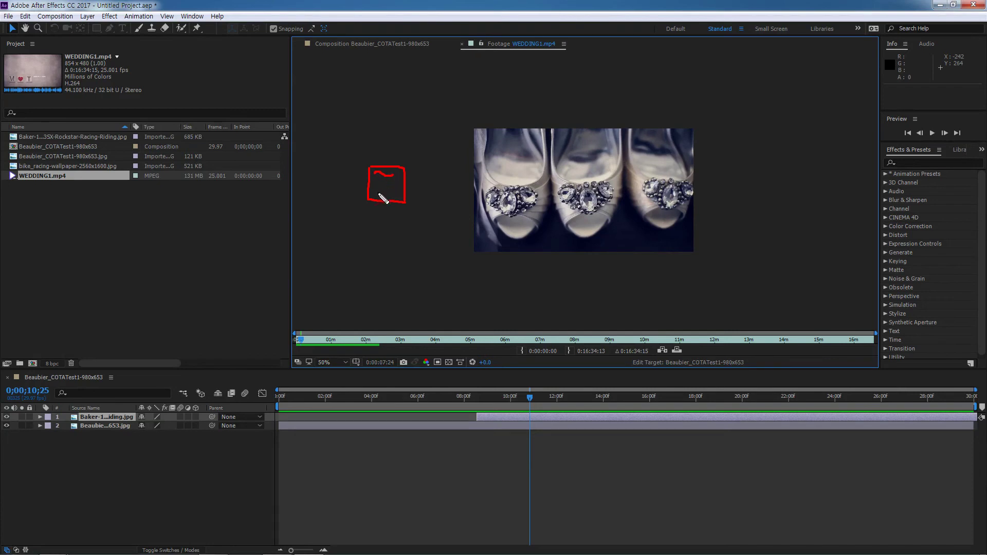
{"action": "left_click", "coordinate": [379, 192]}
{"action": "mouse_move", "coordinate": [384, 121]}
{"action": "left_mouse_down"}
{"action": "mouse_move", "coordinate": [381, 134]}
{"action": "mouse_move", "coordinate": [383, 126]}
{"action": "mouse_move", "coordinate": [405, 133]}
{"action": "left_mouse_up"}
{"action": "mouse_move", "coordinate": [373, 219]}
{"action": "left_mouse_down"}
{"action": "mouse_move", "coordinate": [387, 223]}
{"action": "mouse_move", "coordinate": [382, 237]}
{"action": "mouse_move", "coordinate": [403, 223]}
{"action": "mouse_move", "coordinate": [404, 235]}
{"action": "mouse_move", "coordinate": [371, 228]}
{"action": "mouse_move", "coordinate": [410, 252]}
{"action": "mouse_move", "coordinate": [403, 213]}
{"action": "mouse_move", "coordinate": [389, 208]}
{"action": "left_mouse_up"}
{"action": "left_click", "coordinate": [391, 234]}
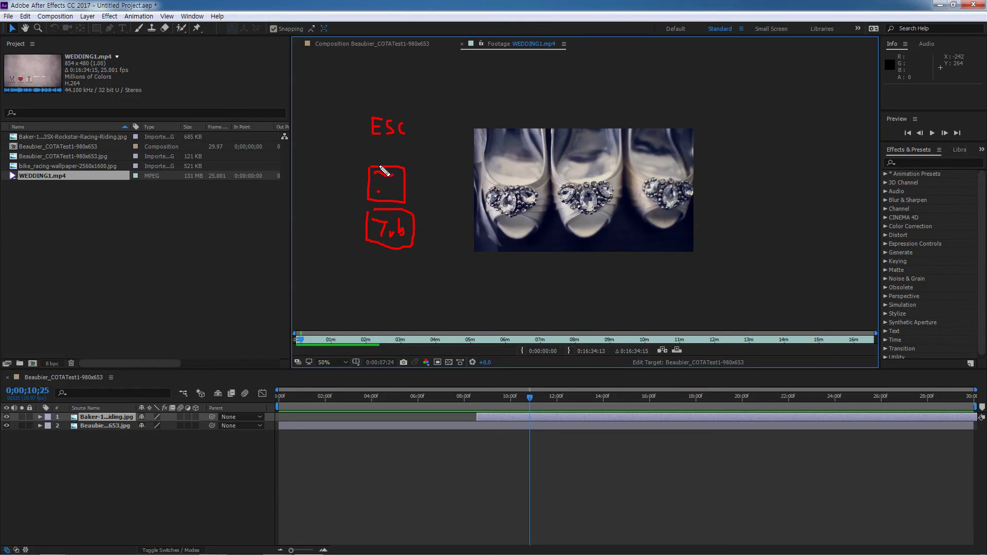
{"action": "mouse_move", "coordinate": [368, 114]}
{"action": "left_mouse_down"}
{"action": "mouse_move", "coordinate": [365, 135]}
{"action": "mouse_move", "coordinate": [392, 152]}
{"action": "mouse_move", "coordinate": [420, 140]}
{"action": "mouse_move", "coordinate": [383, 109]}
{"action": "left_mouse_up"}
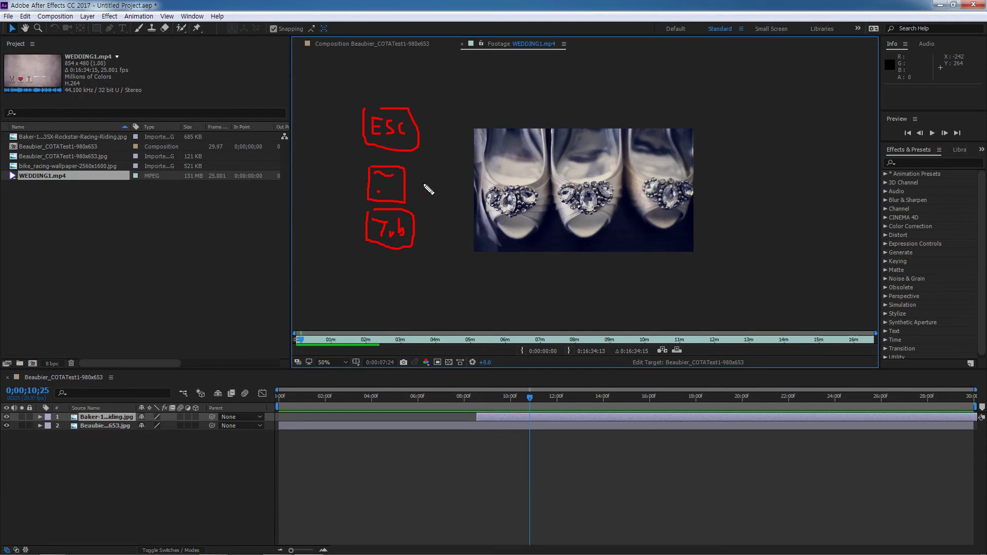
{"action": "key", "text": "Escape"}
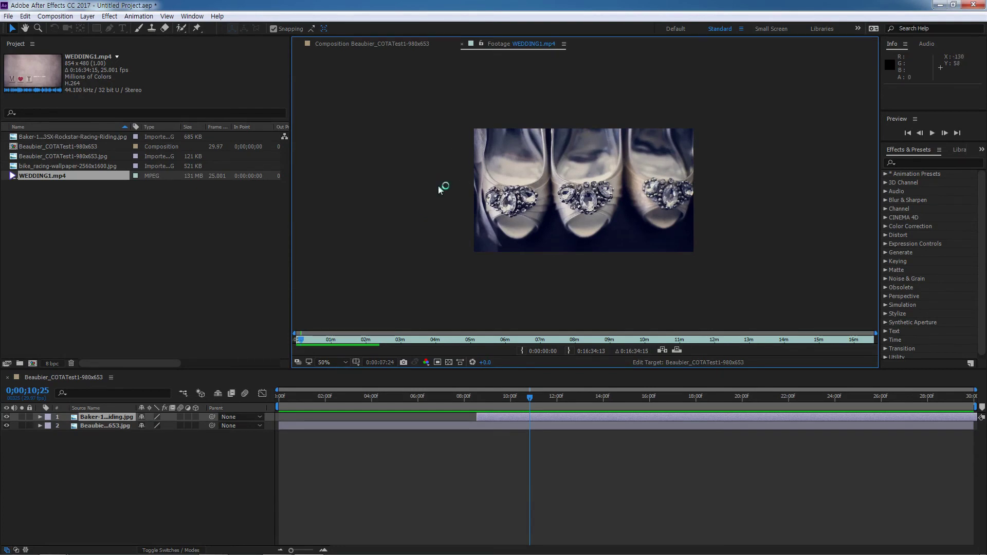
Maximize the Footage viewer, the Timeline panel and the Project panel in turn, restoring the normal layout after each.
{"action": "key", "text": "grave"}
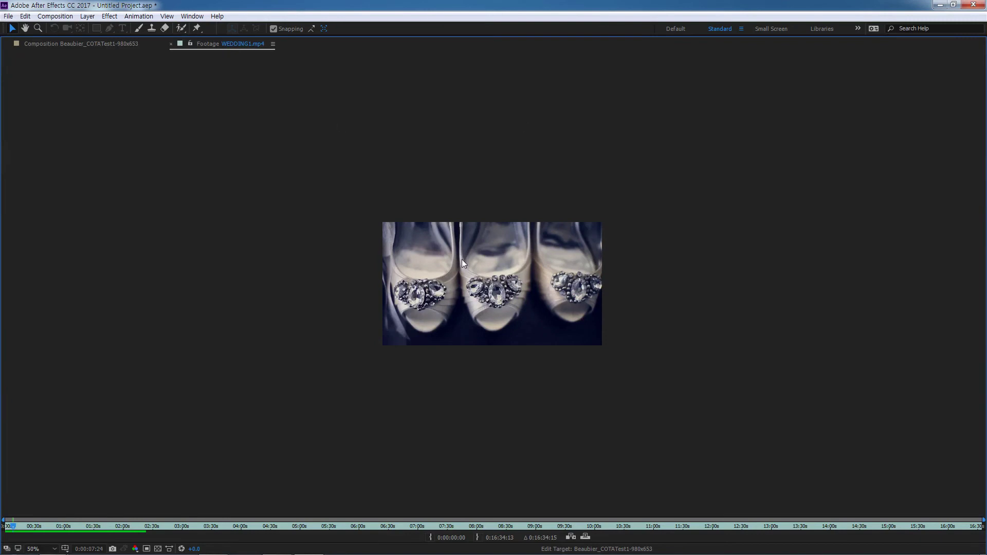
{"action": "key", "text": "grave"}
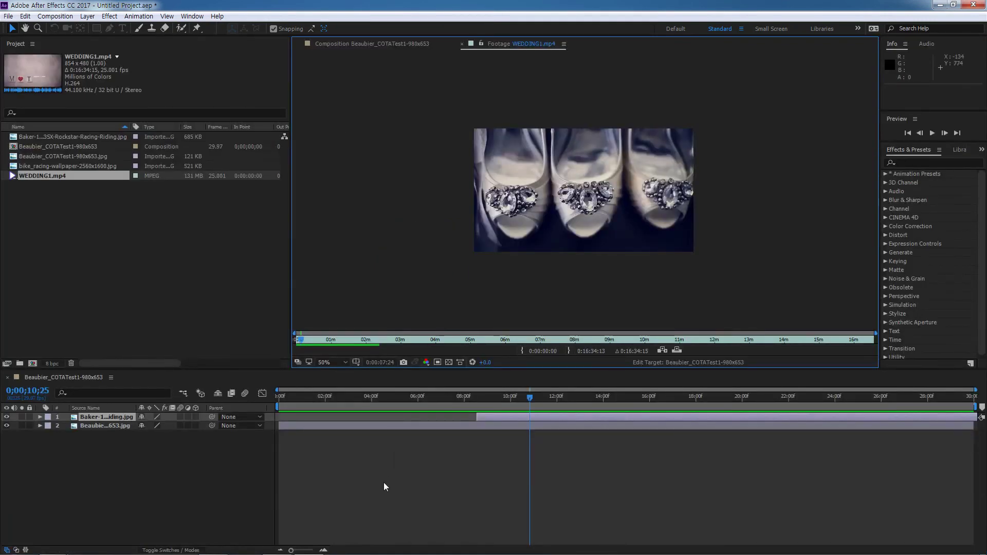
{"action": "left_click", "coordinate": [415, 476]}
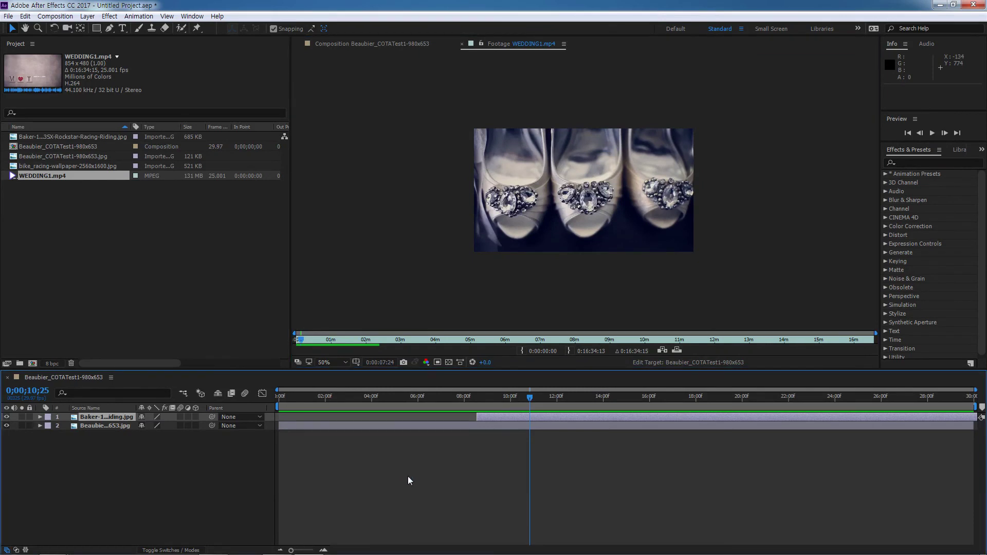
{"action": "key", "text": "grave"}
{"action": "key", "text": "grave"}
{"action": "key", "text": "grave"}
{"action": "key", "text": "grave"}
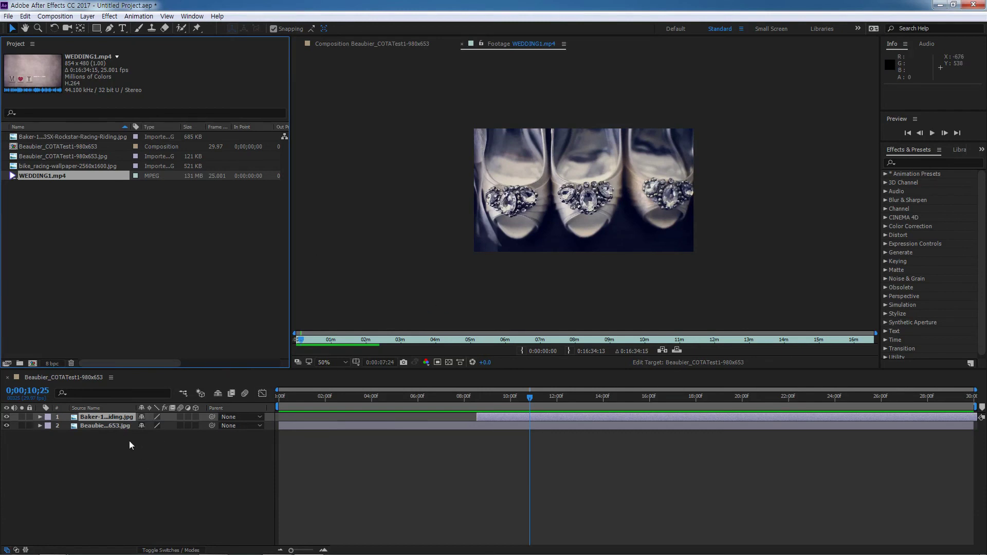
View the Baker and Beaubier layers in the Layer viewer and WEDDING1.mp4 in the Footage viewer, ending on the Beaubier layer.
{"action": "double_click", "coordinate": [98, 418]}
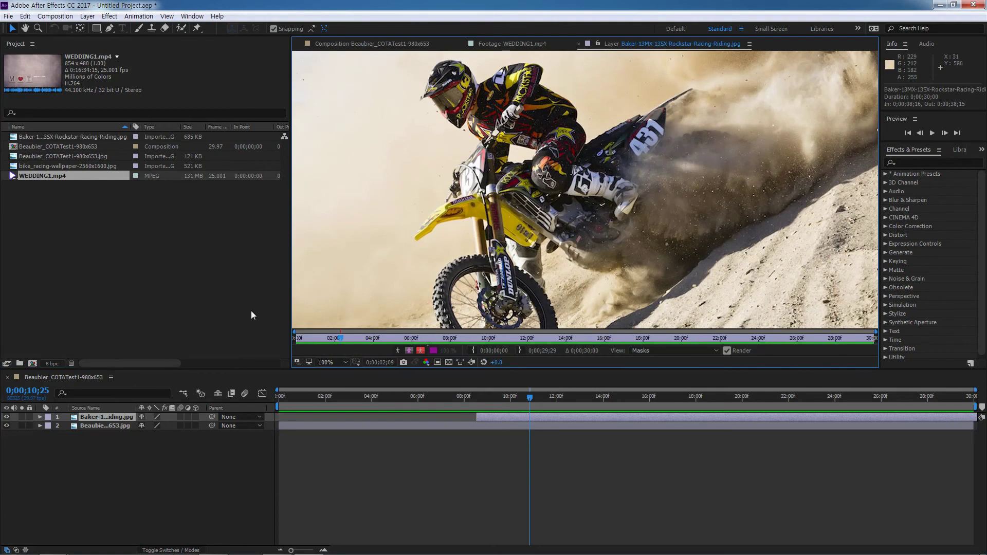
{"action": "double_click", "coordinate": [112, 426]}
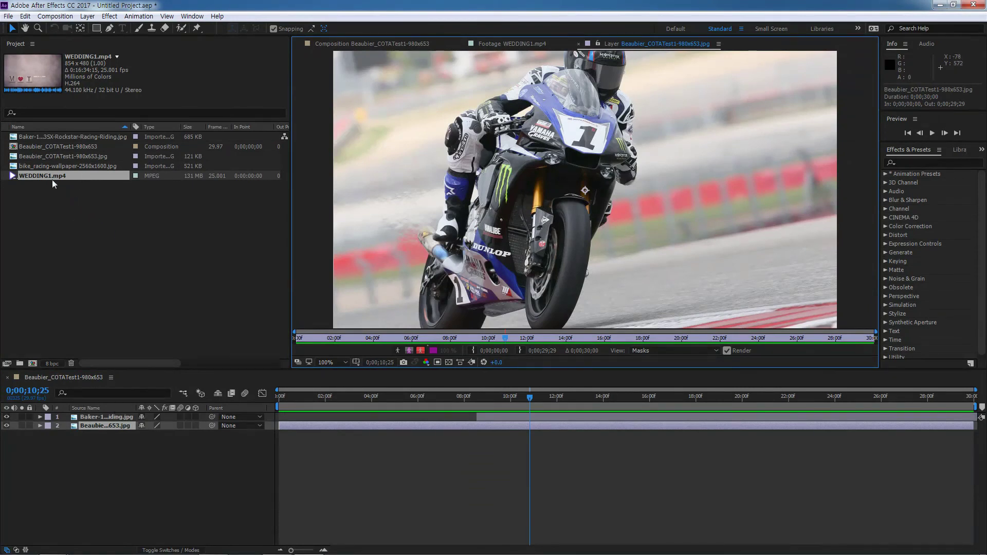
{"action": "double_click", "coordinate": [38, 175]}
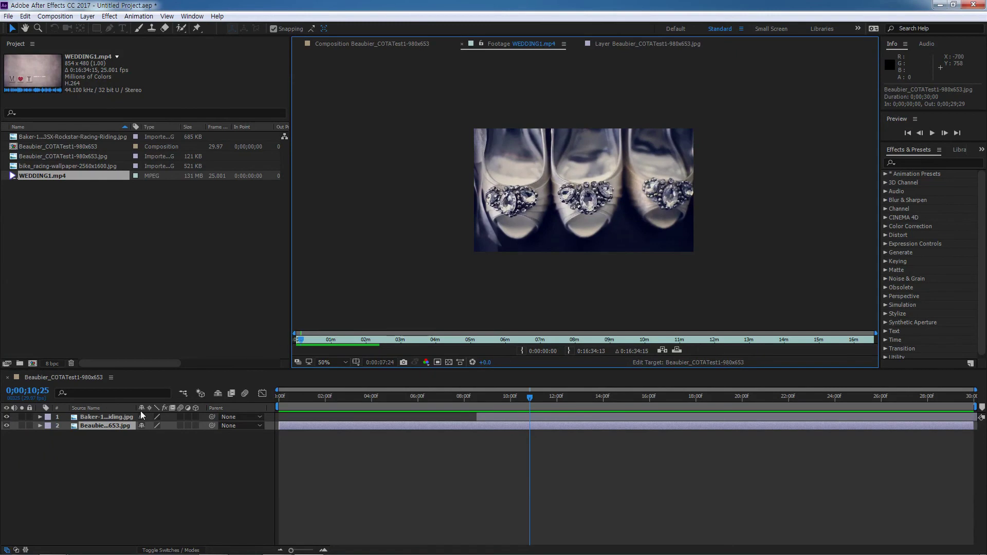
{"action": "double_click", "coordinate": [92, 427]}
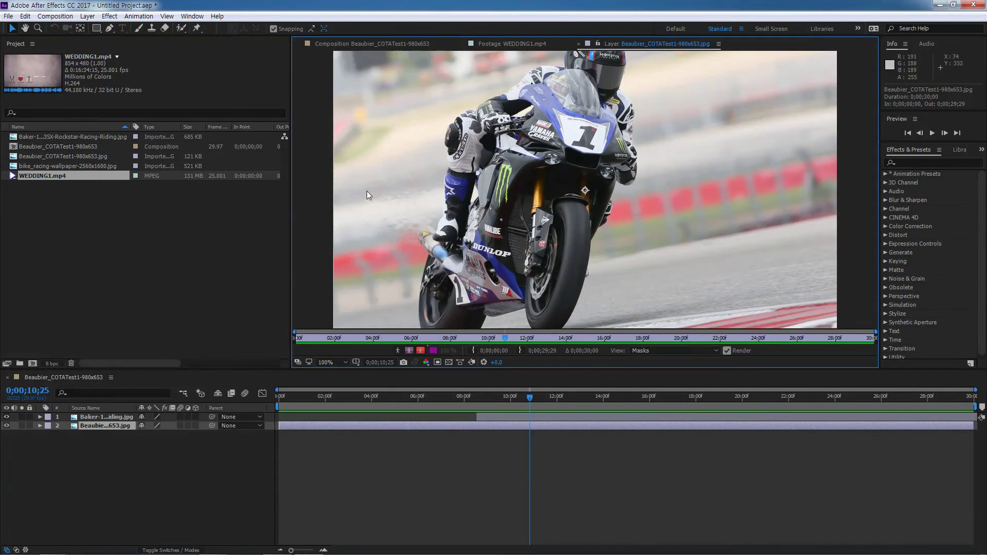
Narrow the Project panel to widen the viewer, and make the Timeline panel slightly taller.
{"action": "left_click_drag", "start_coordinate": [291, 197], "coordinate": [238, 208]}
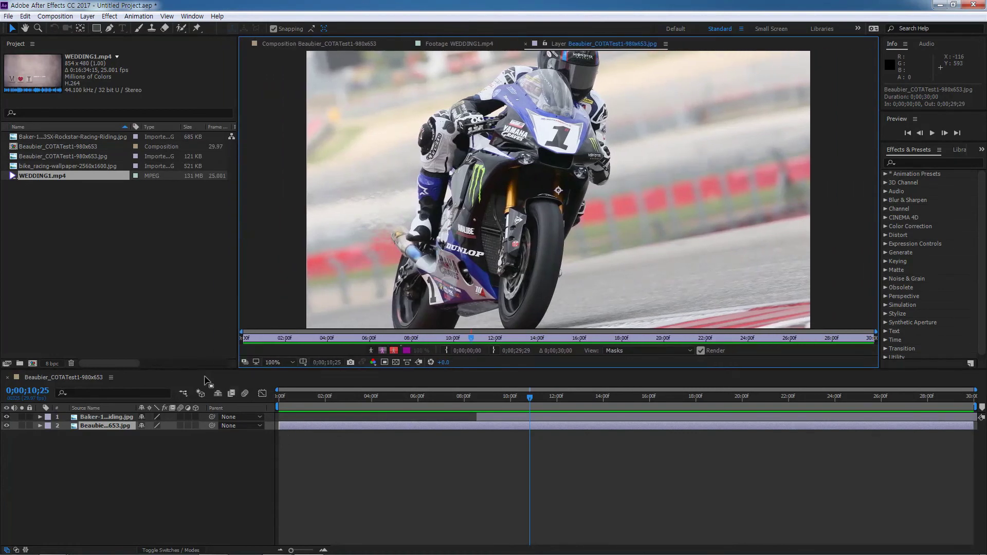
{"action": "mouse_move", "coordinate": [208, 371]}
{"action": "left_mouse_down"}
{"action": "mouse_move", "coordinate": [216, 316]}
{"action": "mouse_move", "coordinate": [208, 362]}
{"action": "left_mouse_up"}
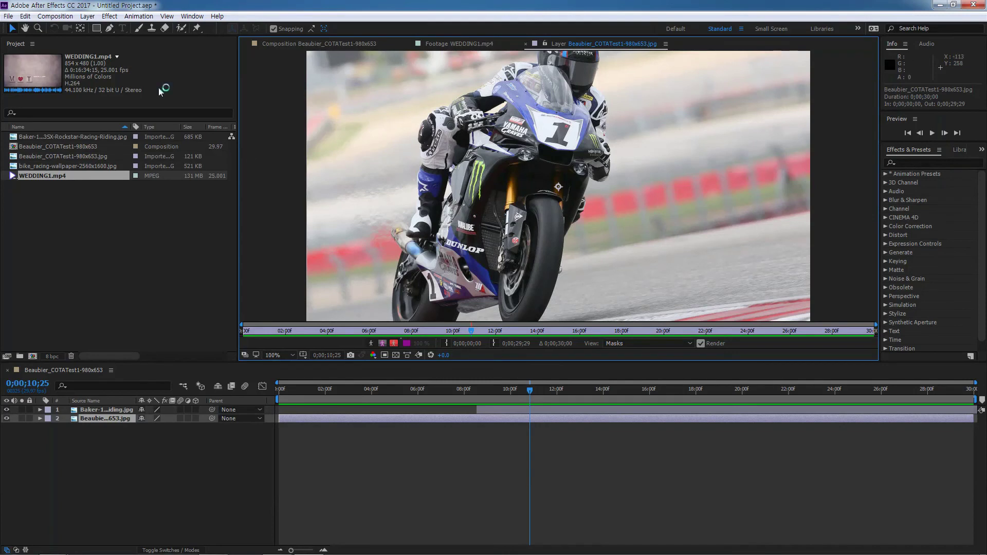
Dock the Effects & Presets panel in the Project panel's group and switch between the two panels, ending on Effects & Presets.
{"action": "left_click_drag", "start_coordinate": [888, 154], "coordinate": [157, 125]}
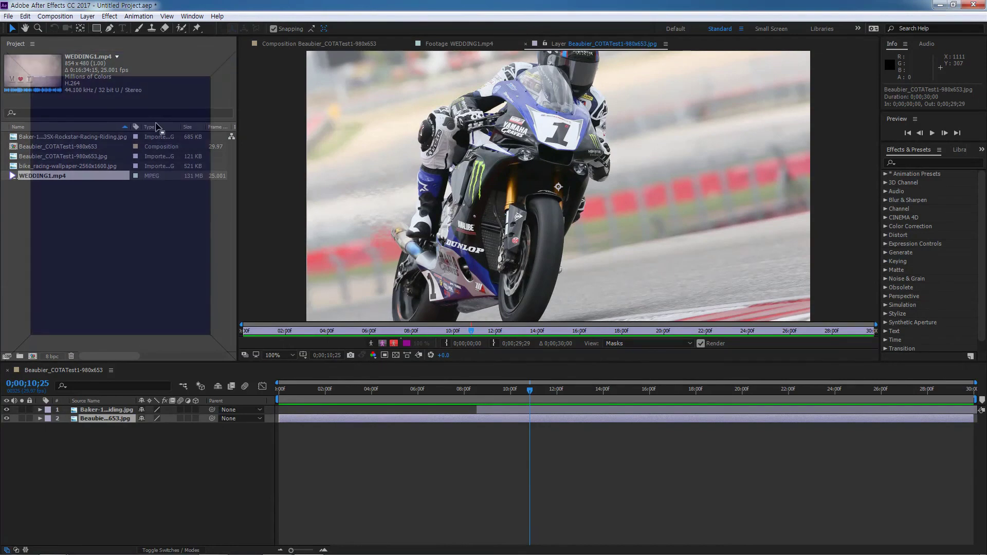
{"action": "left_click_drag", "start_coordinate": [157, 125], "coordinate": [157, 124]}
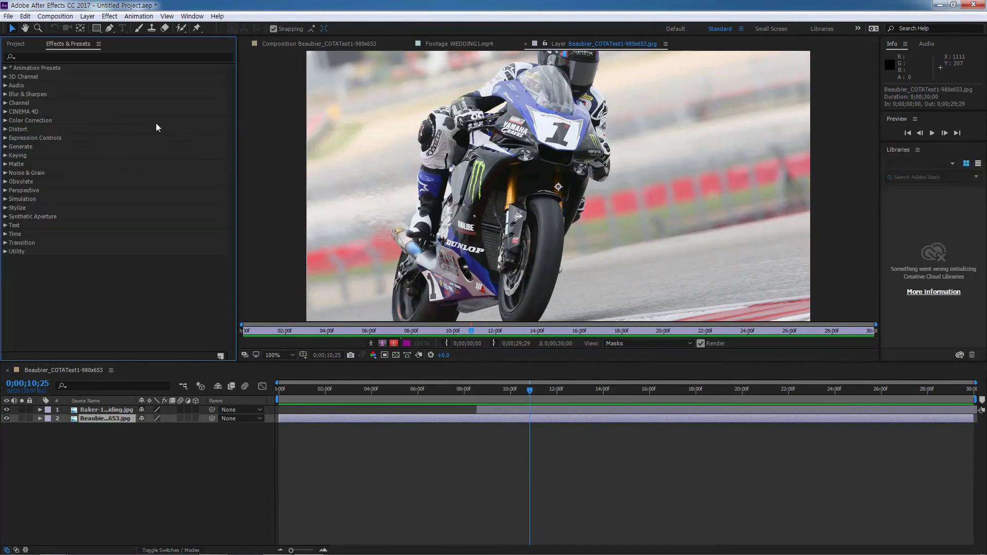
{"action": "left_click", "coordinate": [10, 47]}
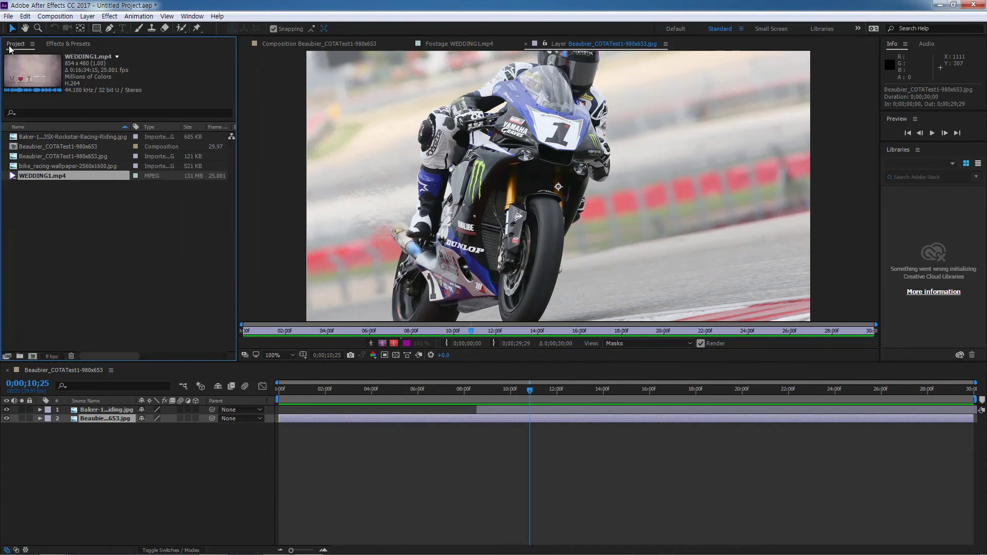
{"action": "left_click", "coordinate": [57, 44]}
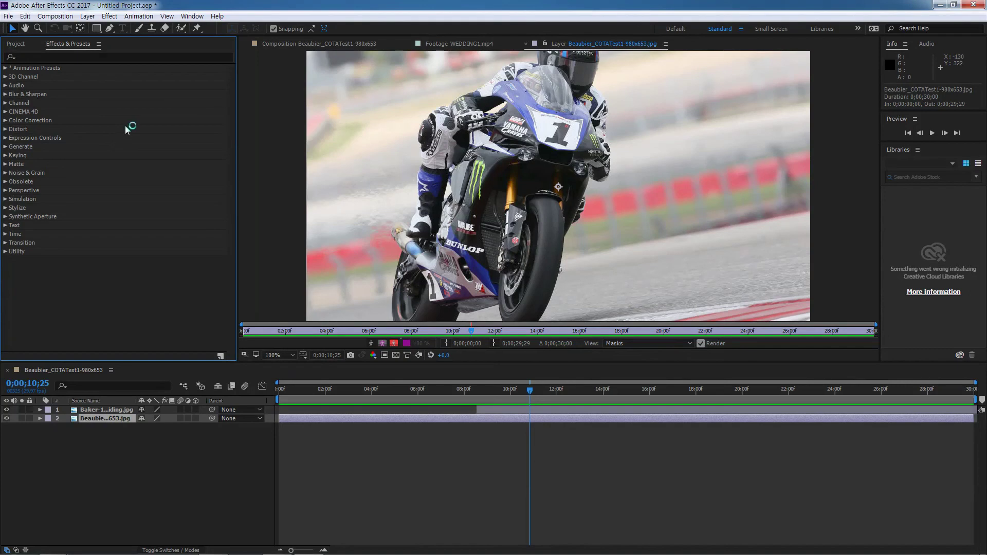
Place Effects & Presets in its own column beside the Project panel, and relocate it to a column between the viewer and the Info panel.
{"action": "left_click_drag", "start_coordinate": [57, 44], "coordinate": [227, 170]}
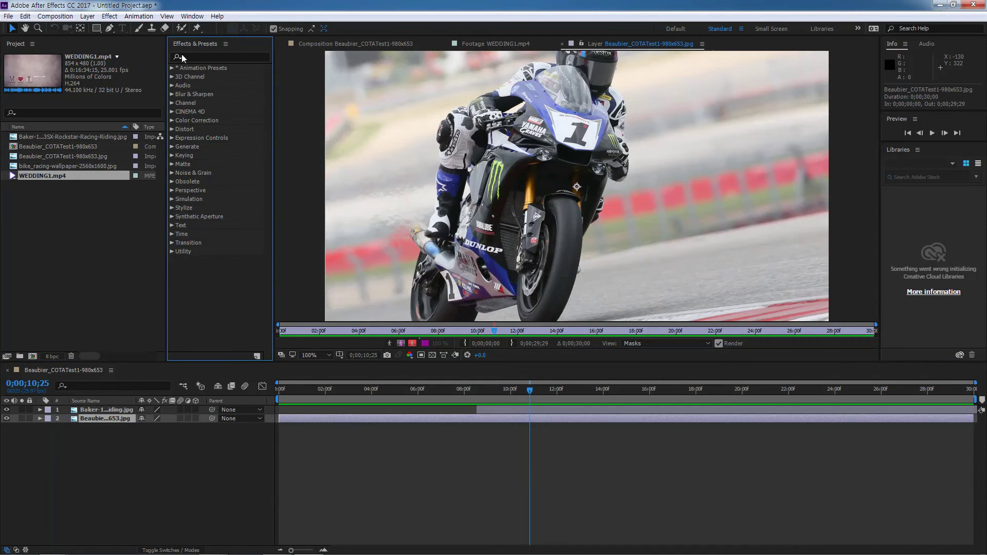
{"action": "left_click_drag", "start_coordinate": [180, 45], "coordinate": [292, 83]}
{"action": "left_click_drag", "start_coordinate": [176, 45], "coordinate": [644, 108]}
{"action": "left_click_drag", "start_coordinate": [763, 177], "coordinate": [861, 146]}
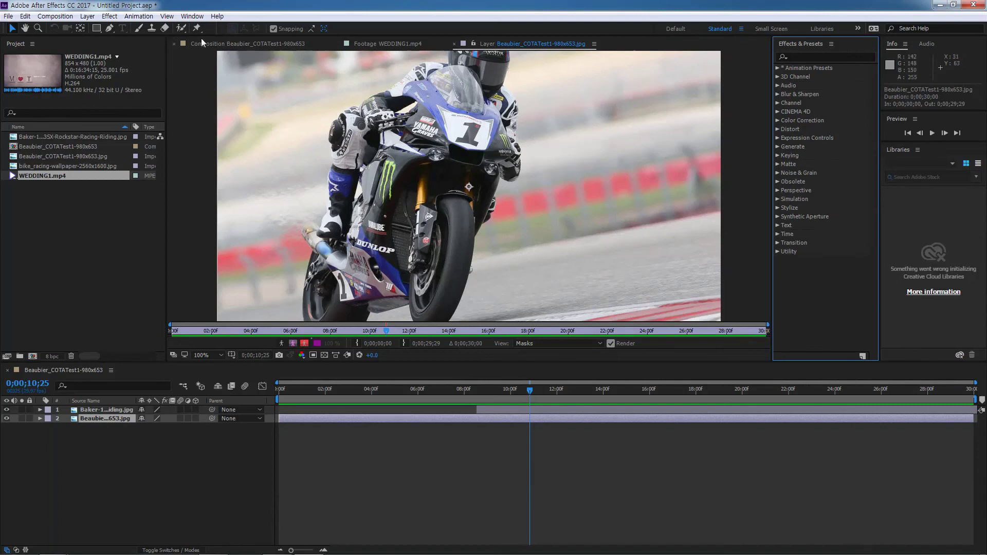
Reset the Standard workspace to its saved layout.
{"action": "left_click", "coordinate": [194, 17]}
{"action": "mouse_move", "coordinate": [200, 30]}
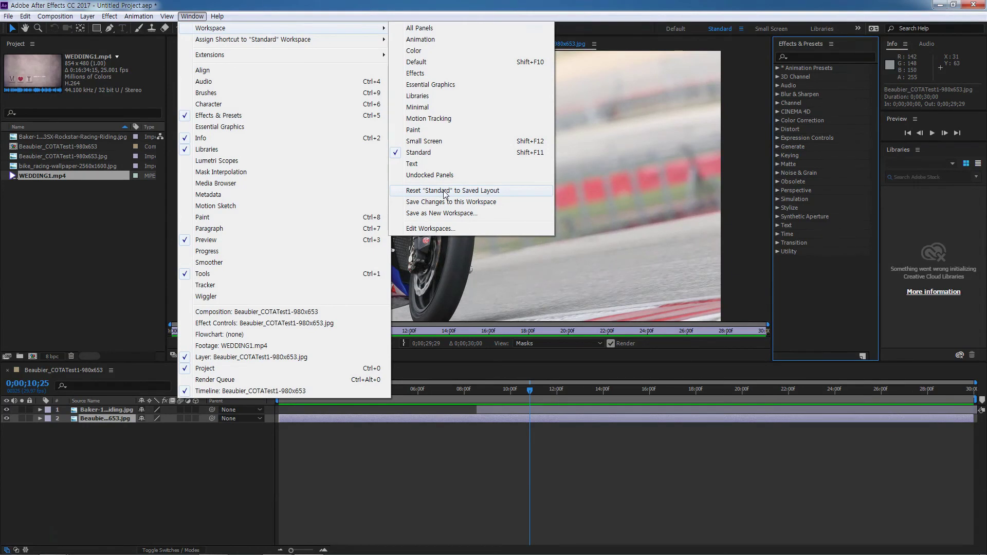
{"action": "left_click", "coordinate": [445, 193]}
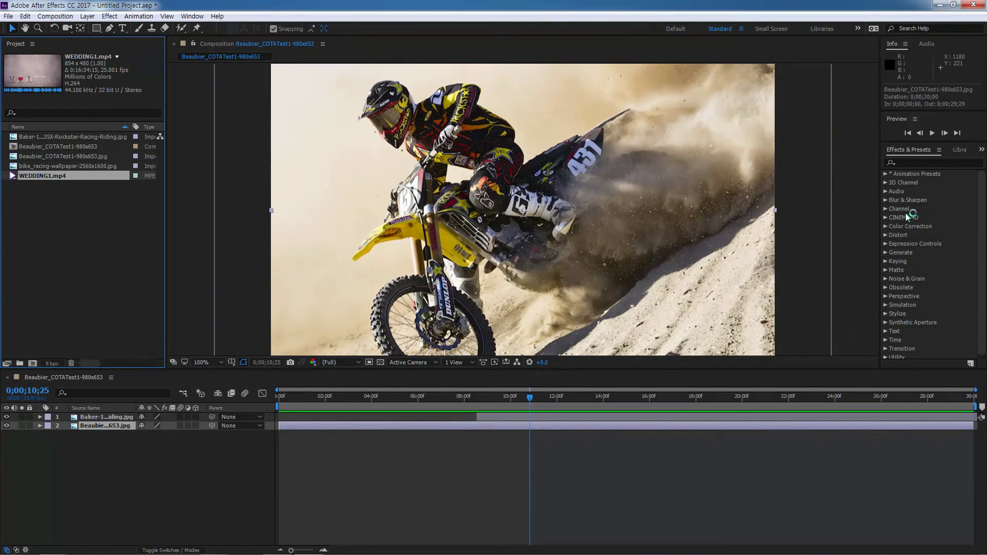
Switch to the Effects workspace to view its layout, and follow it with the Animation workspace.
{"action": "left_click", "coordinate": [199, 18]}
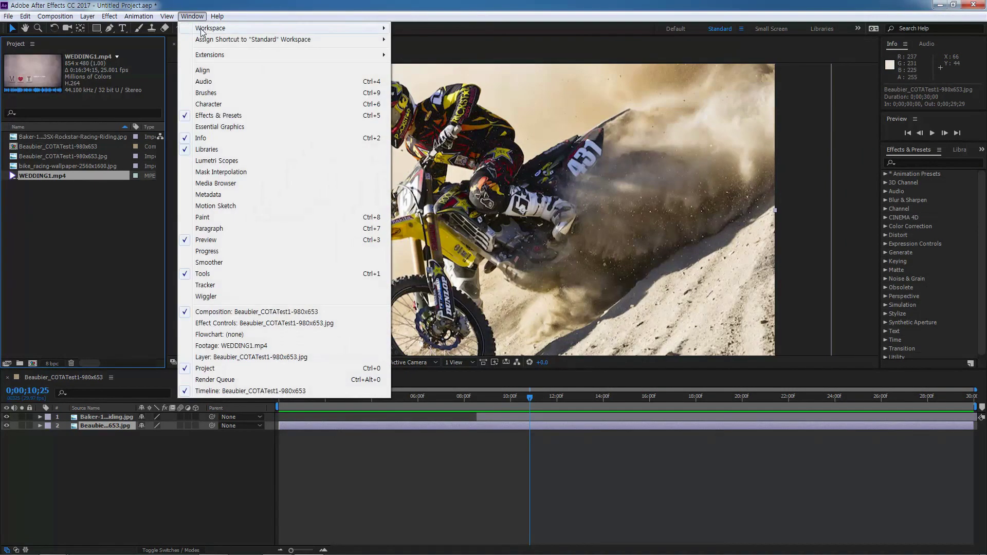
{"action": "mouse_move", "coordinate": [202, 32]}
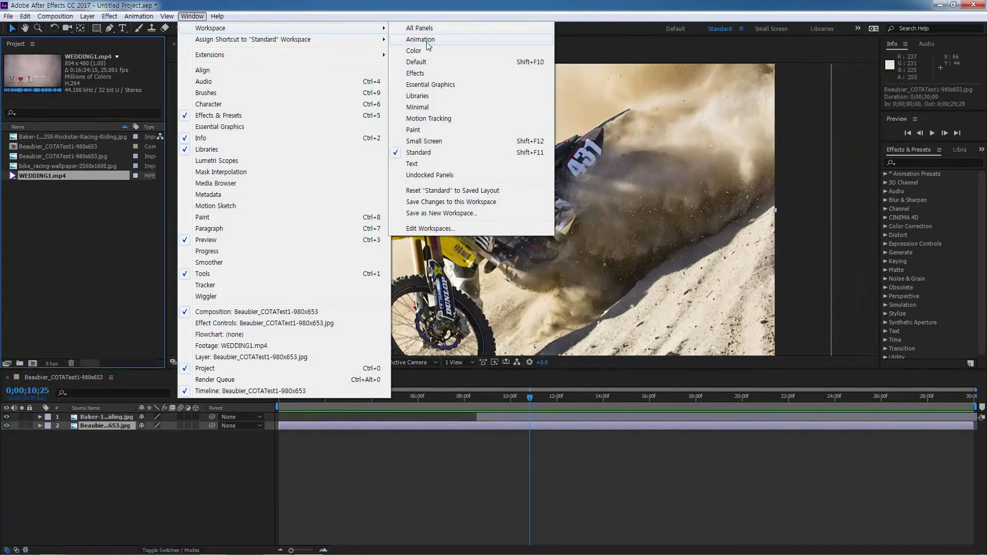
{"action": "left_click", "coordinate": [421, 73]}
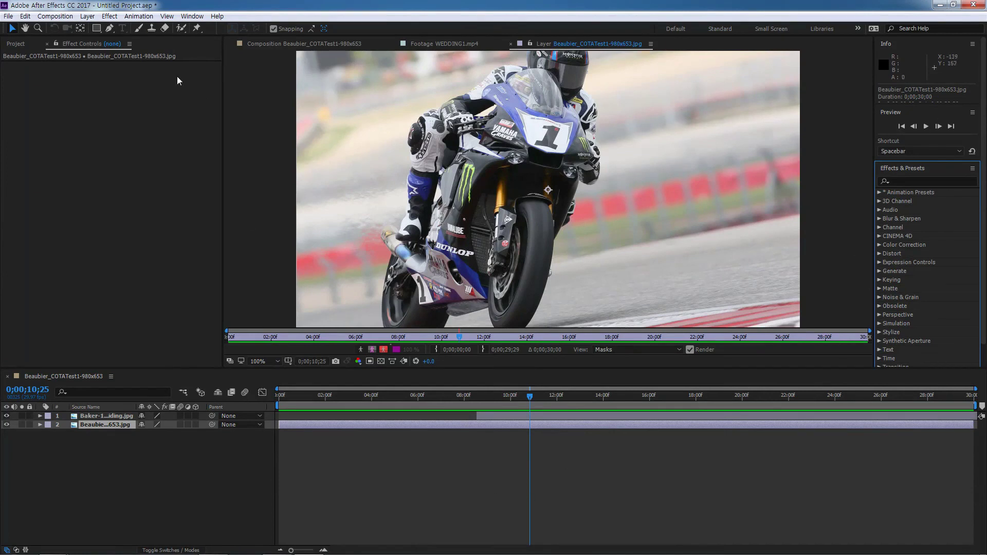
{"action": "left_click", "coordinate": [192, 16]}
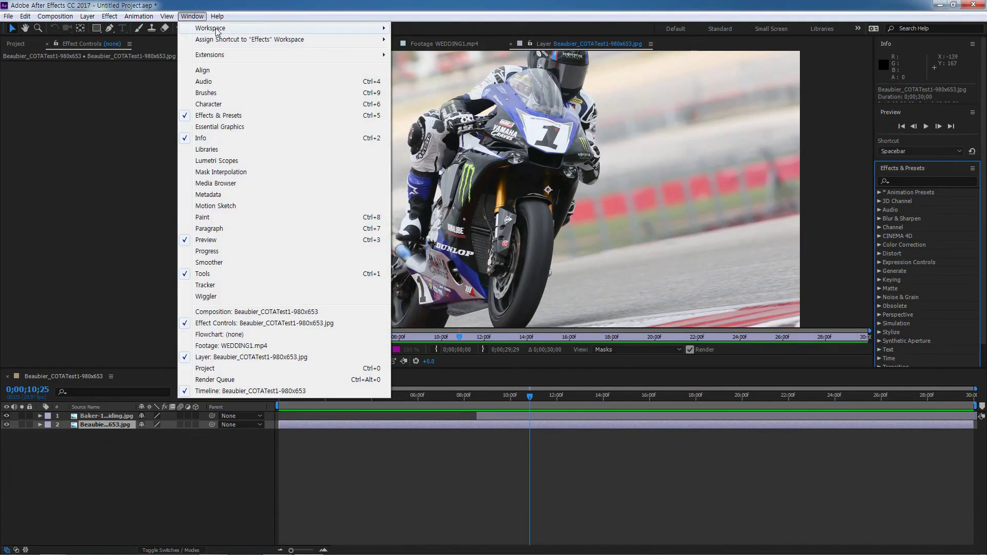
{"action": "mouse_move", "coordinate": [334, 31]}
{"action": "left_click", "coordinate": [421, 40]}
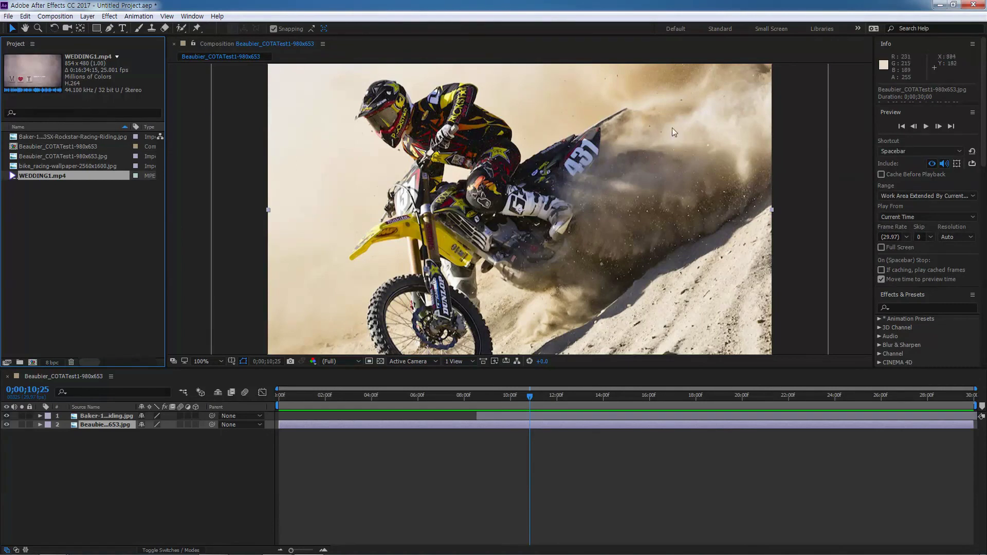
View the Paint workspace layout and the All Panels workspace layout.
{"action": "left_click", "coordinate": [191, 16]}
{"action": "mouse_move", "coordinate": [210, 29]}
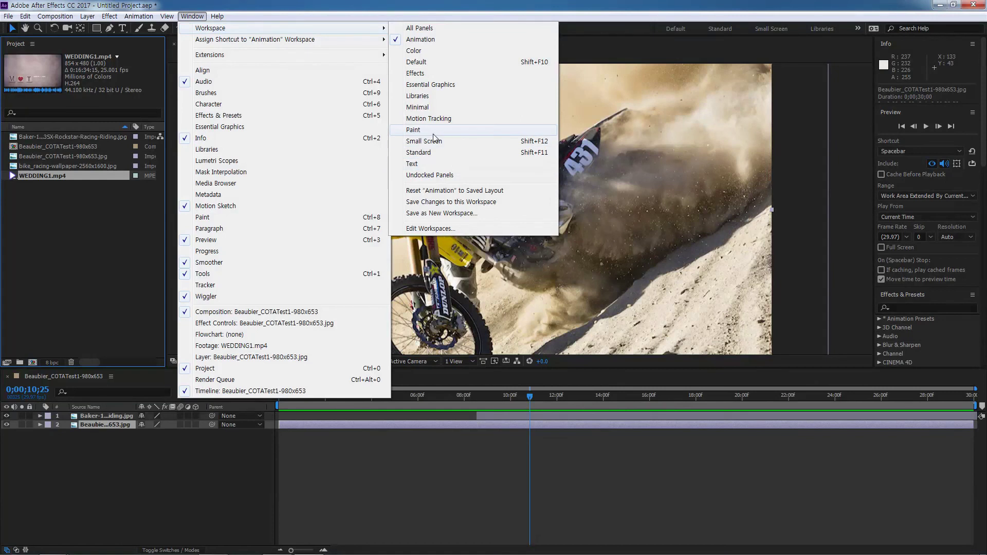
{"action": "left_click", "coordinate": [416, 130]}
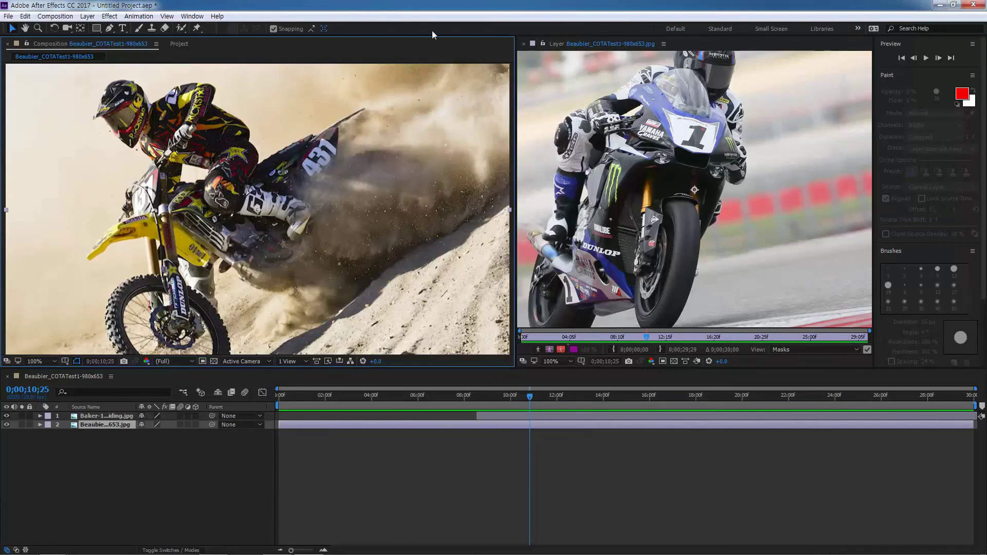
{"action": "left_click", "coordinate": [858, 28]}
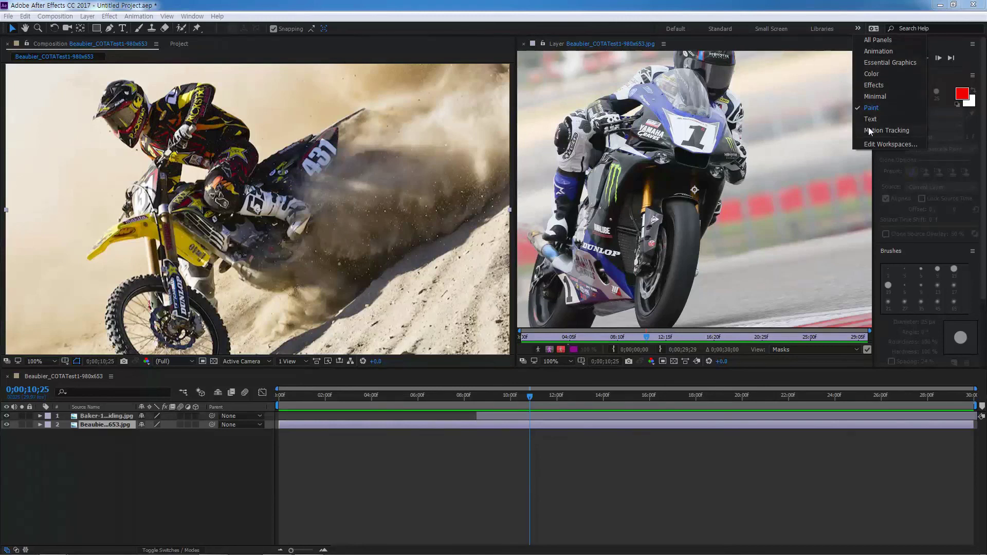
{"action": "left_click", "coordinate": [869, 46]}
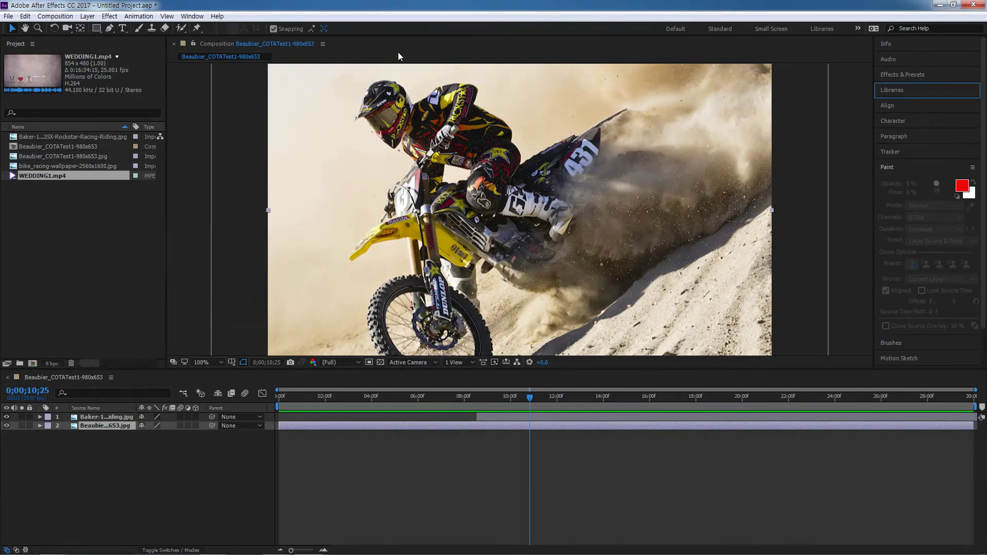
In the Standard workspace, dock Effects & Presets between the Project and Composition panels and save the layout as a new workspace named My Work.
{"action": "left_click", "coordinate": [723, 29]}
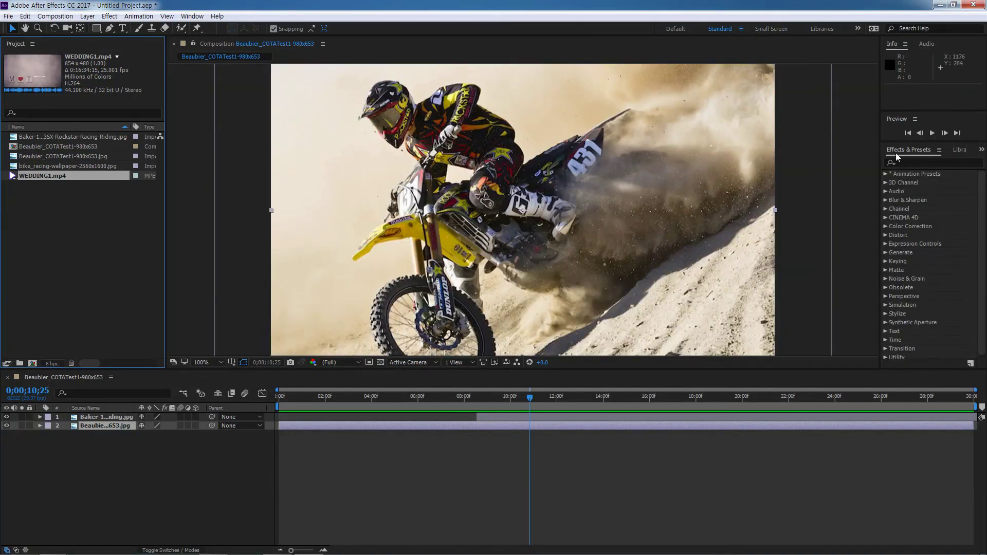
{"action": "left_click_drag", "start_coordinate": [905, 154], "coordinate": [159, 62]}
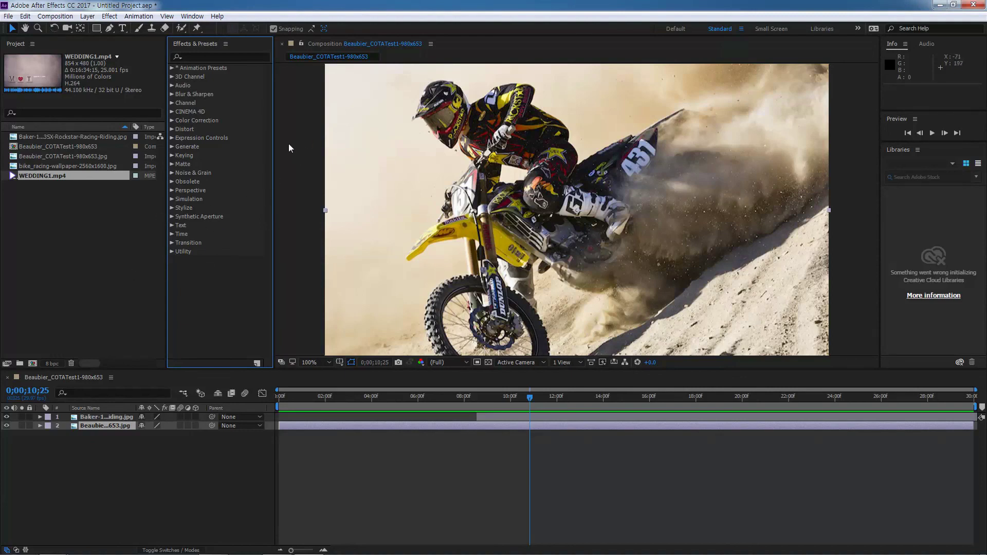
{"action": "left_click", "coordinate": [200, 18]}
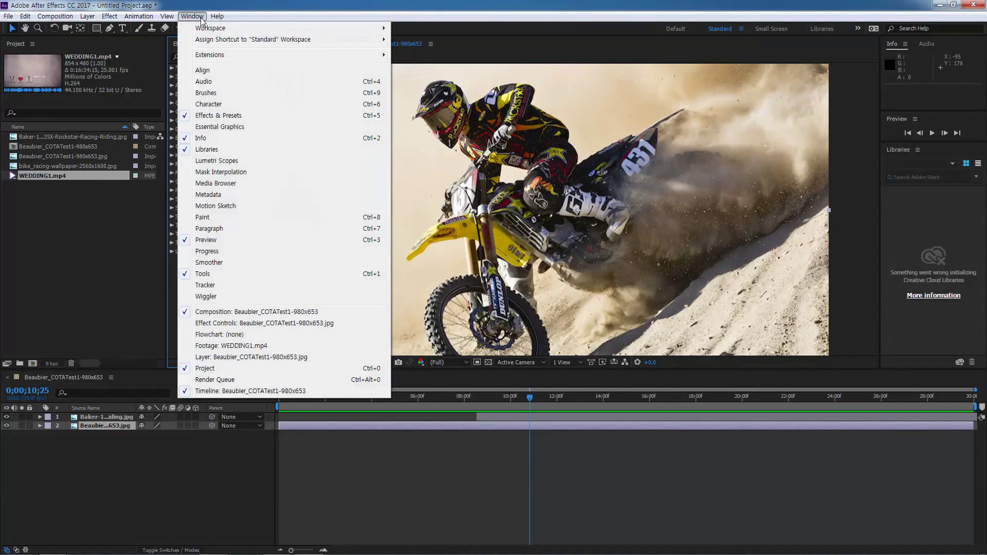
{"action": "mouse_move", "coordinate": [208, 31]}
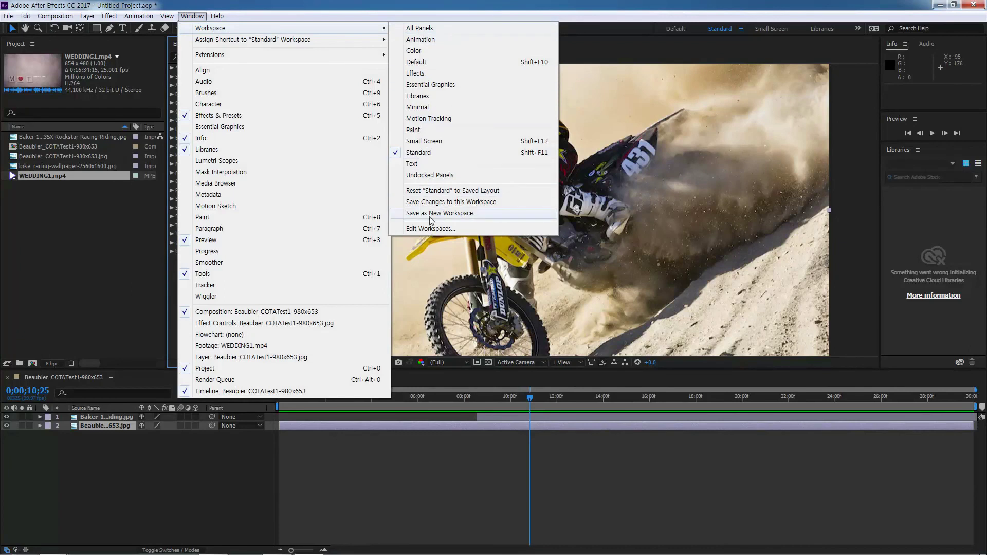
{"action": "left_click", "coordinate": [472, 214]}
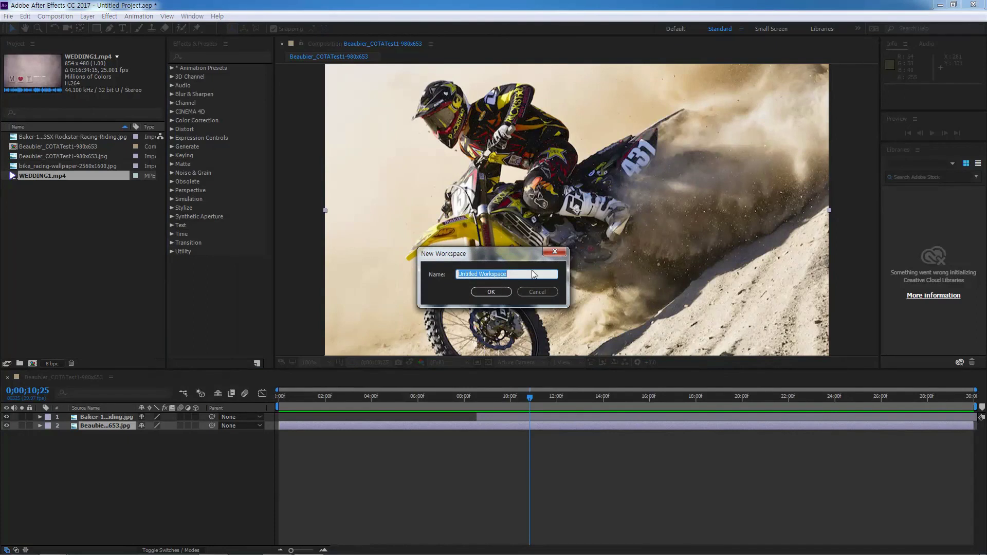
{"action": "type", "text": "My Work"}
{"action": "left_click", "coordinate": [497, 292]}
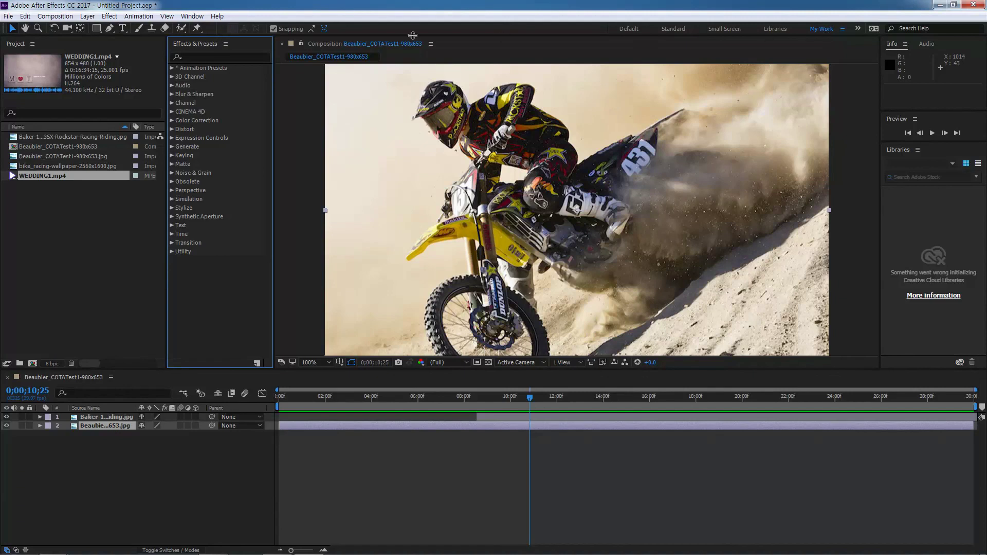
Switch to the Animation workspace and return to the custom My Work workspace.
{"action": "left_click", "coordinate": [192, 16]}
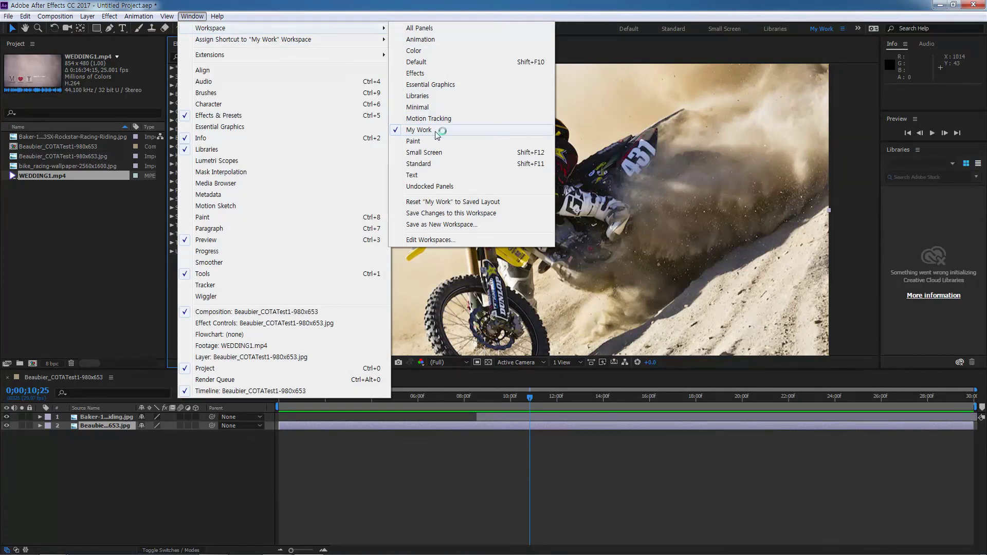
{"action": "left_click", "coordinate": [420, 40]}
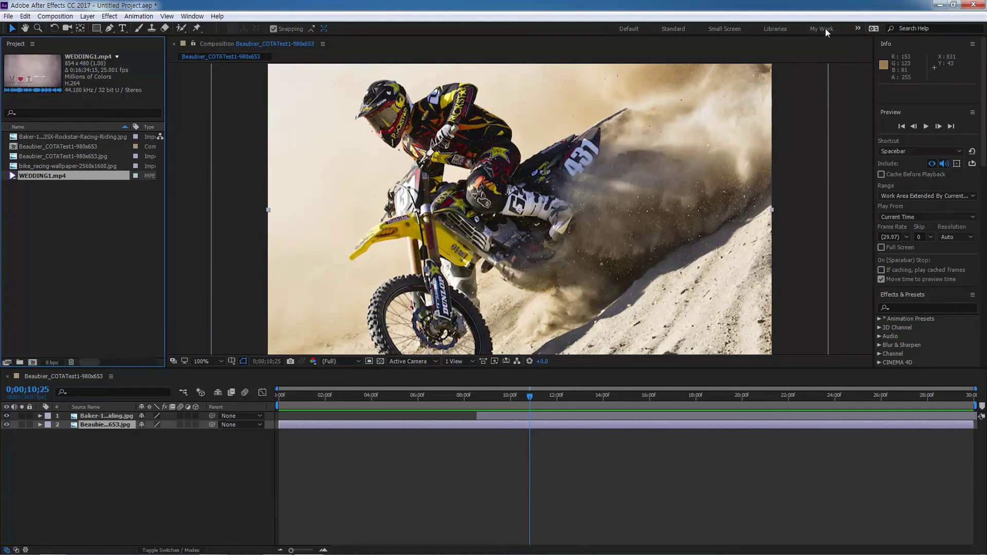
{"action": "left_click", "coordinate": [192, 16]}
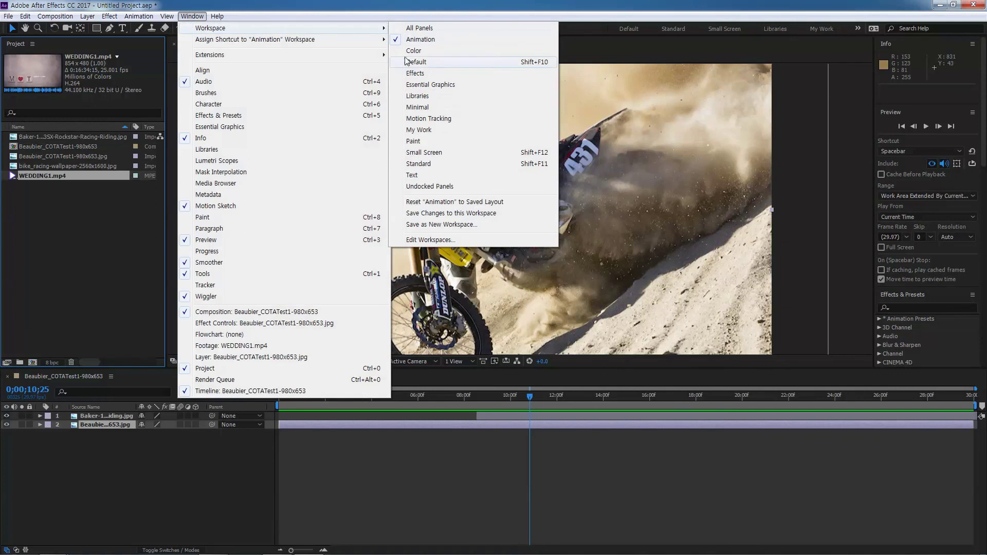
{"action": "left_click", "coordinate": [623, 8]}
{"action": "left_click", "coordinate": [823, 29]}
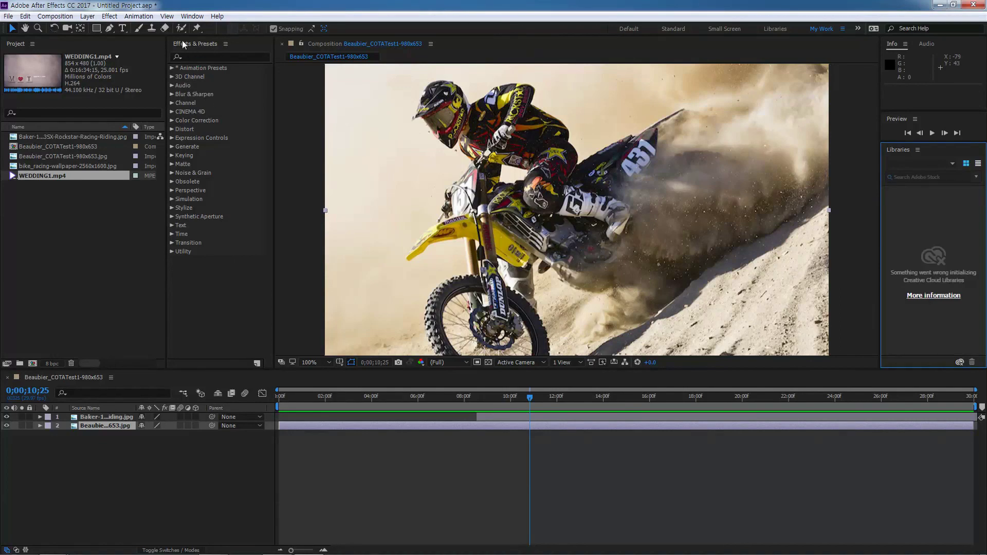
Delete the My Work workspace from the workspace bar list and apply the change.
{"action": "left_click", "coordinate": [192, 16]}
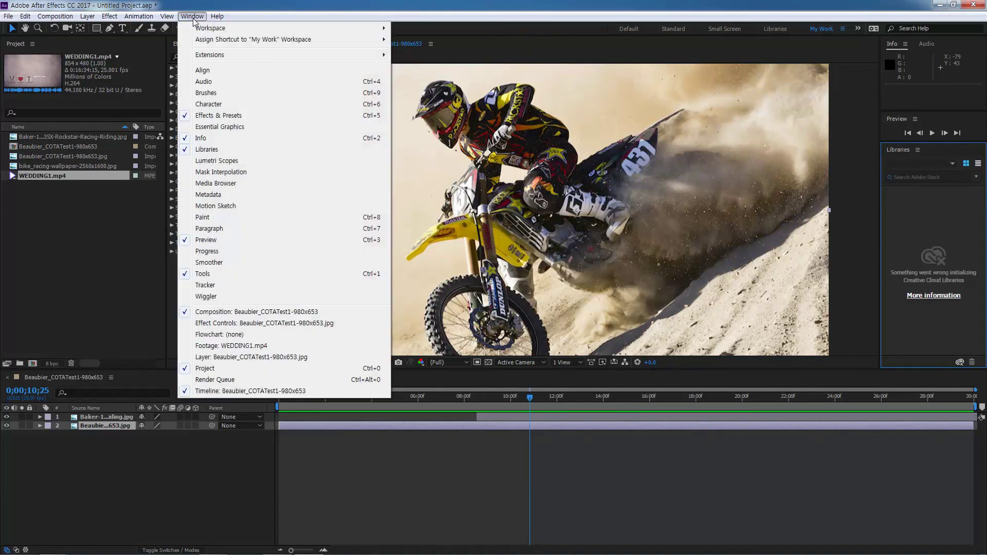
{"action": "mouse_move", "coordinate": [199, 28]}
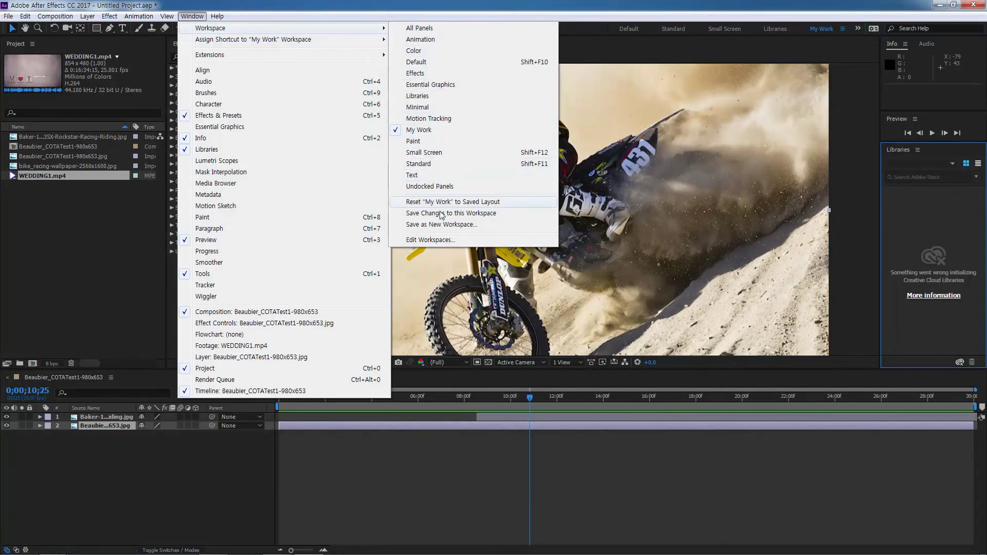
{"action": "left_click", "coordinate": [452, 240]}
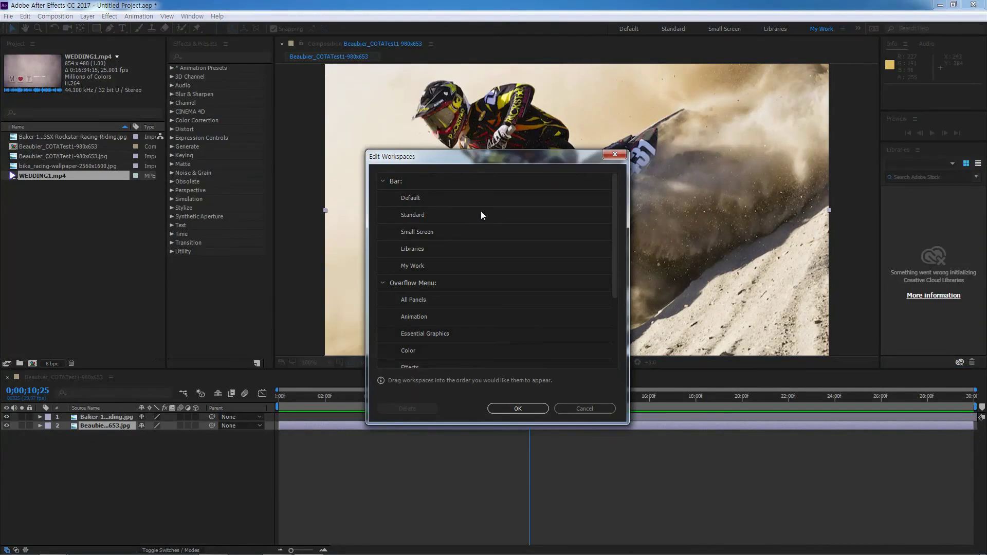
{"action": "left_click_drag", "start_coordinate": [511, 162], "coordinate": [515, 122]}
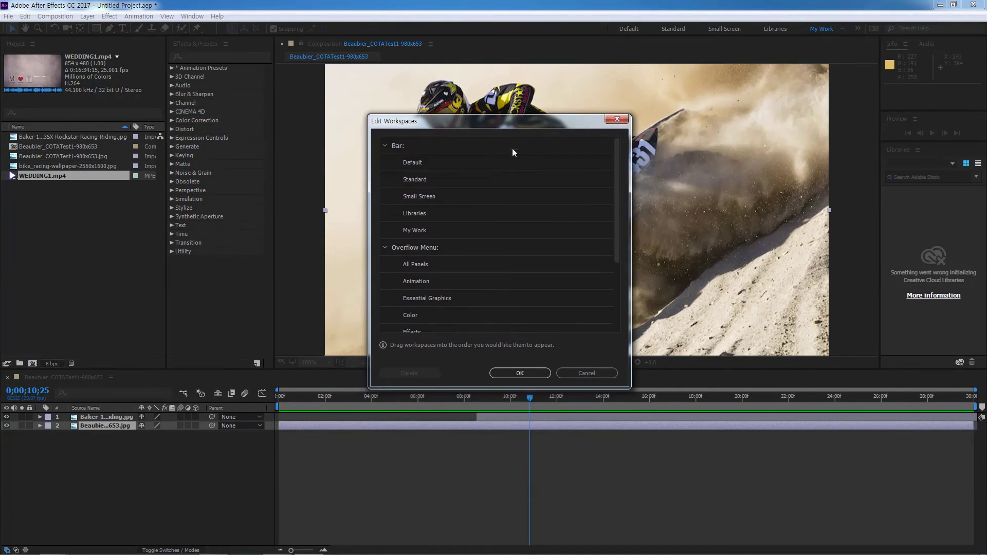
{"action": "left_click", "coordinate": [429, 230]}
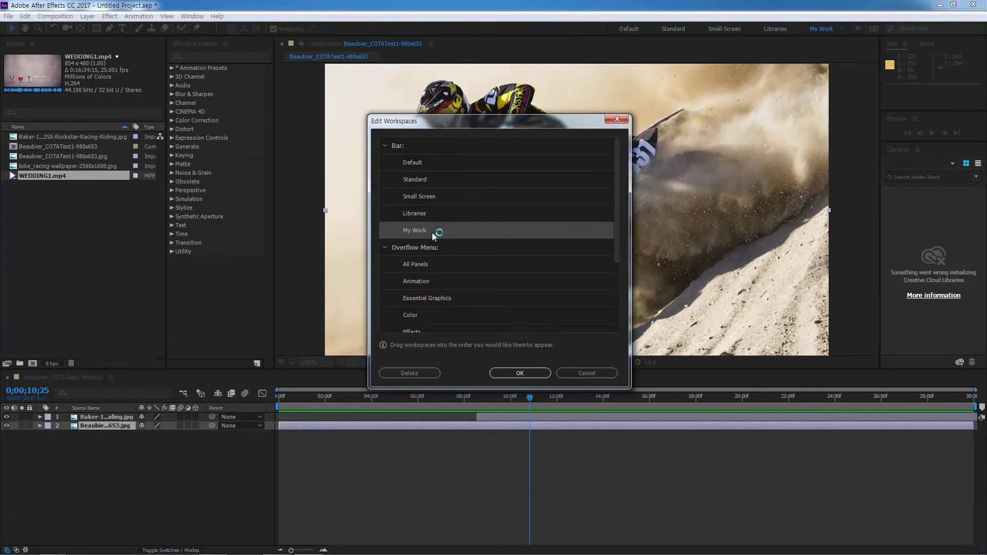
{"action": "left_click", "coordinate": [430, 368]}
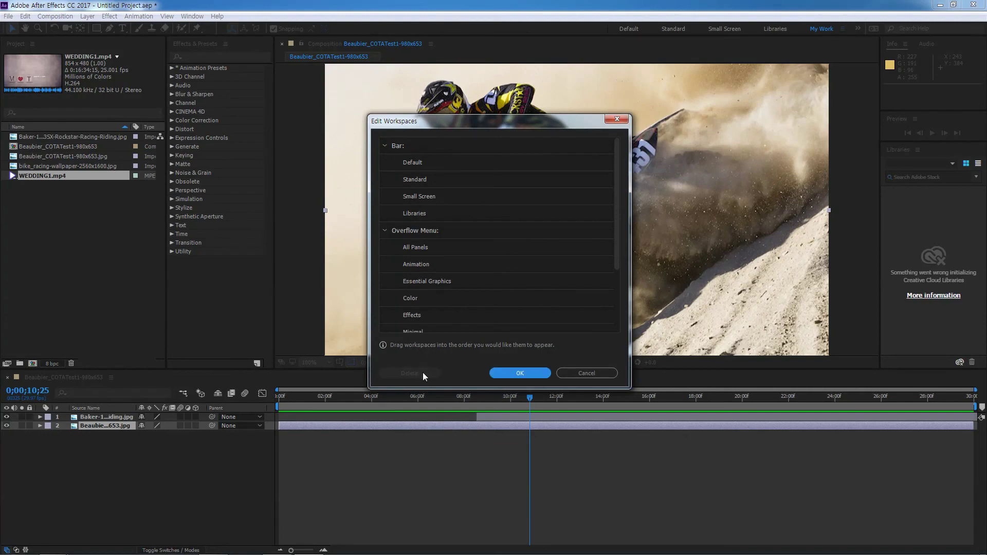
{"action": "left_click", "coordinate": [522, 374]}
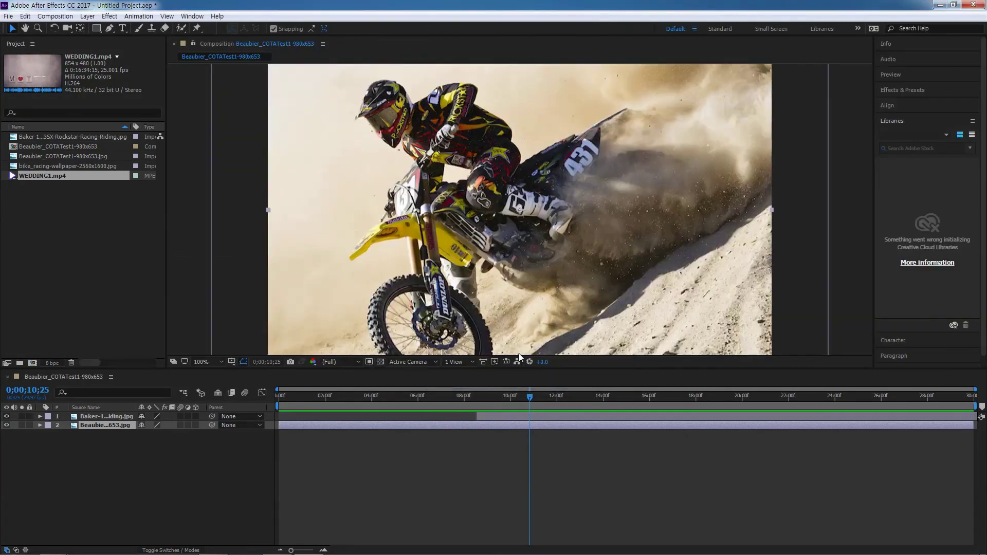
Examine the list of available workspaces and its commands for resetting, saving and editing workspaces.
{"action": "left_click", "coordinate": [200, 18]}
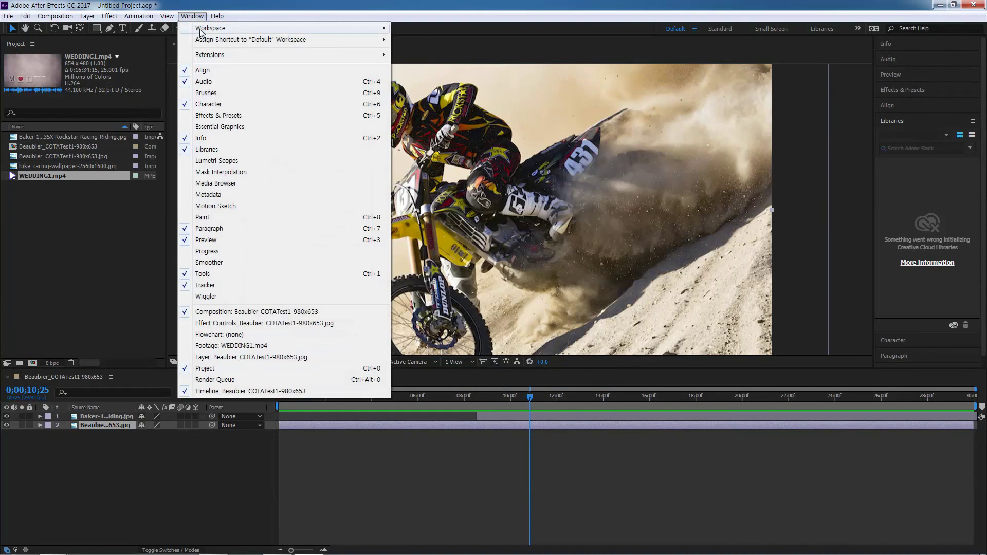
{"action": "mouse_move", "coordinate": [204, 30]}
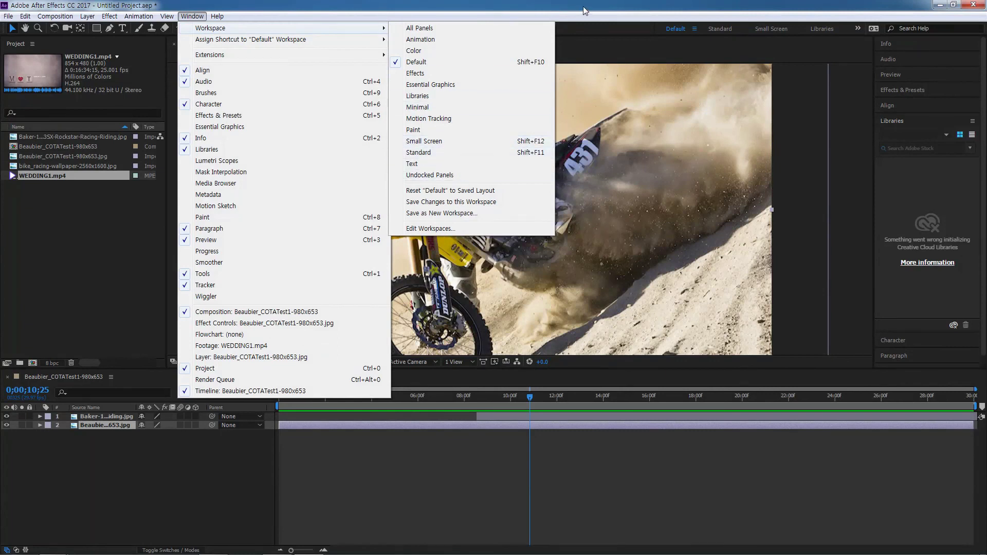
{"action": "left_click", "coordinate": [557, 67]}
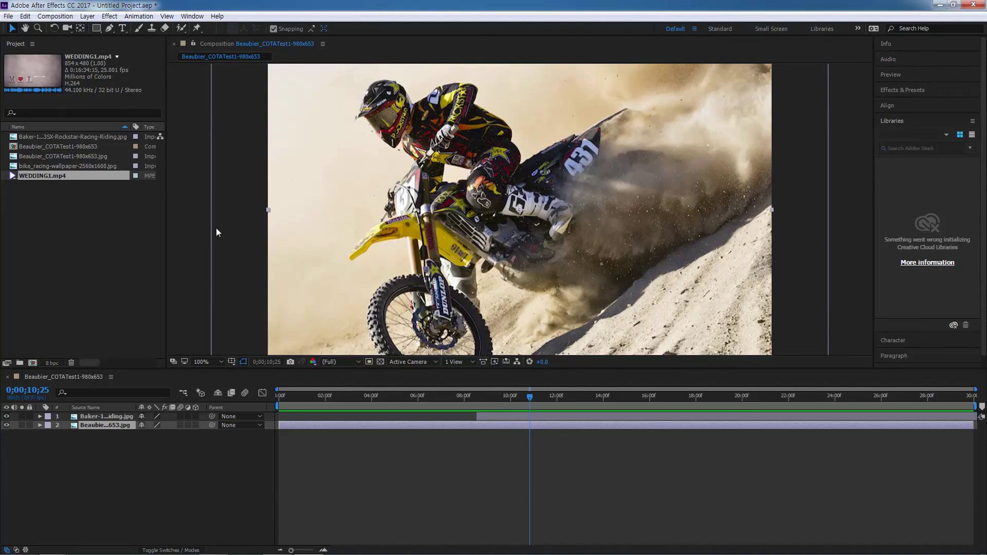
Try different interface brightness levels in the Appearance preferences and cancel the changes.
{"action": "left_click", "coordinate": [24, 16]}
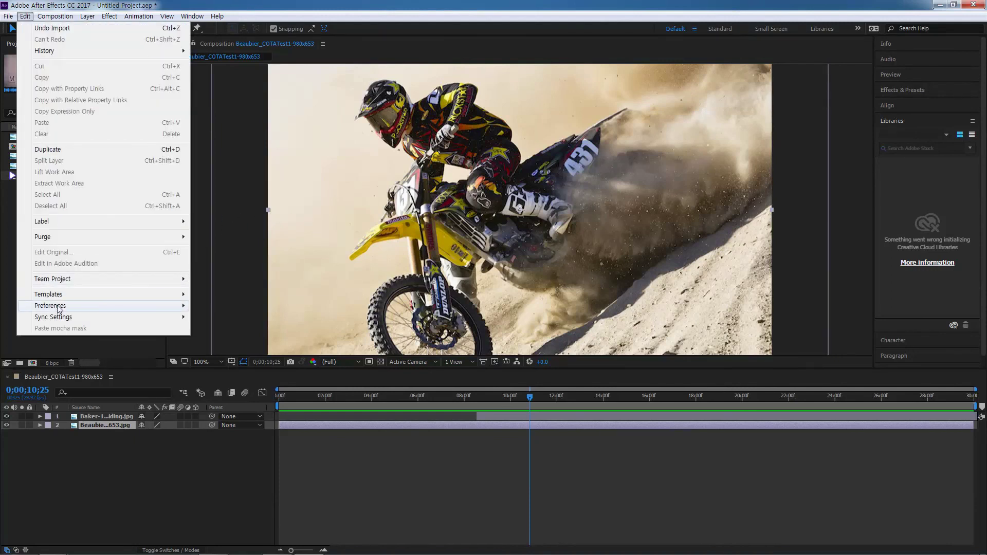
{"action": "mouse_move", "coordinate": [59, 306]}
{"action": "left_click", "coordinate": [218, 407]}
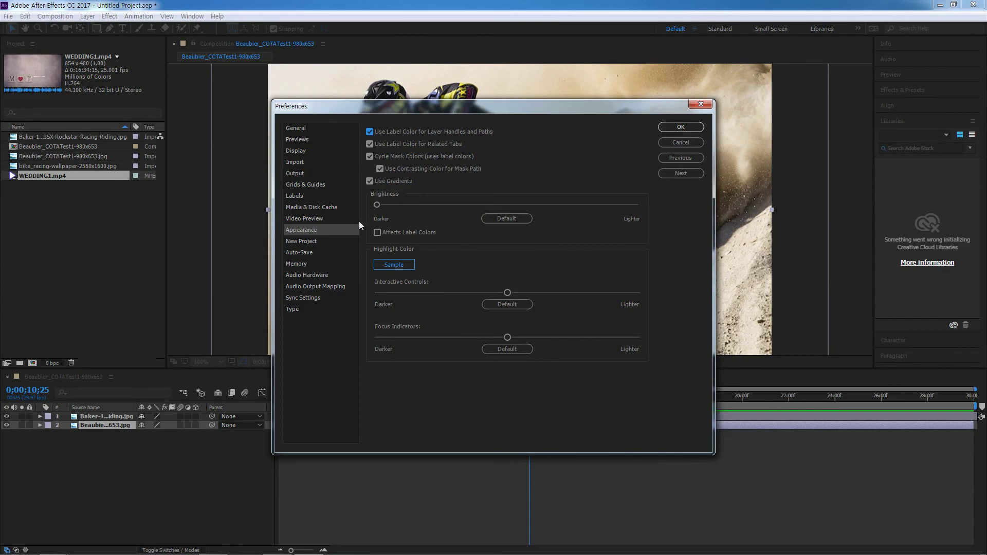
{"action": "left_click_drag", "start_coordinate": [521, 107], "coordinate": [564, 198]}
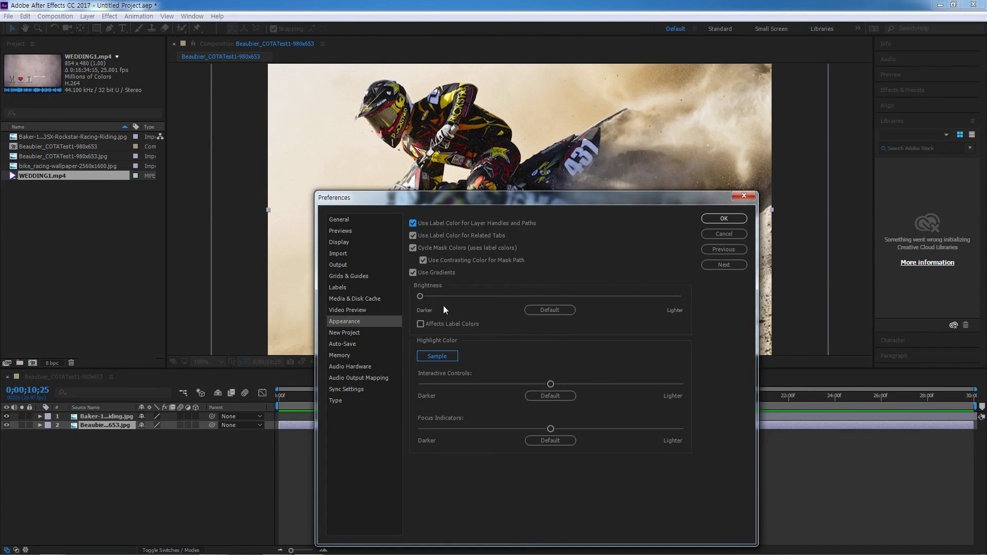
{"action": "left_click_drag", "start_coordinate": [465, 300], "coordinate": [411, 301]}
{"action": "mouse_move", "coordinate": [420, 300]}
{"action": "left_mouse_down"}
{"action": "mouse_move", "coordinate": [610, 313]}
{"action": "mouse_move", "coordinate": [431, 299]}
{"action": "left_mouse_up"}
{"action": "left_click", "coordinate": [733, 235]}
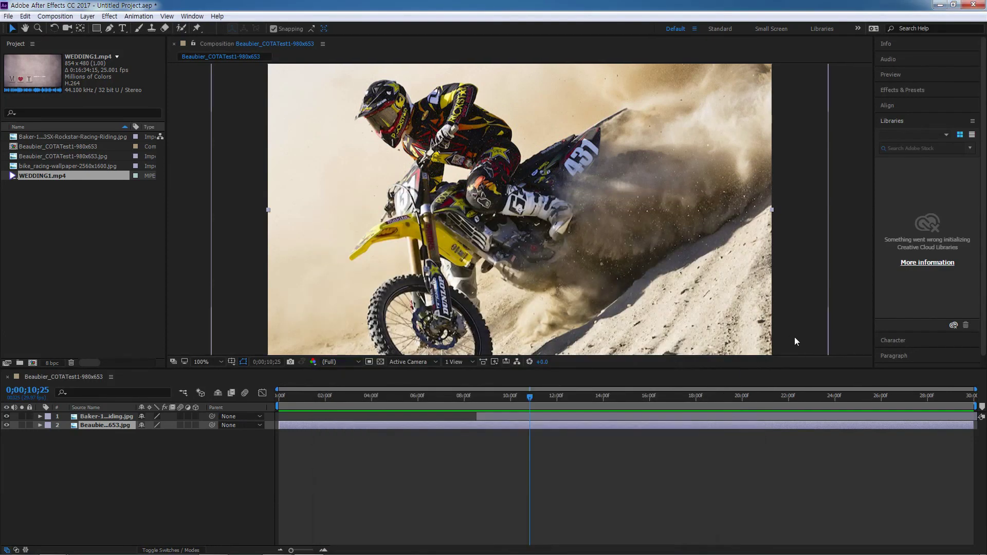